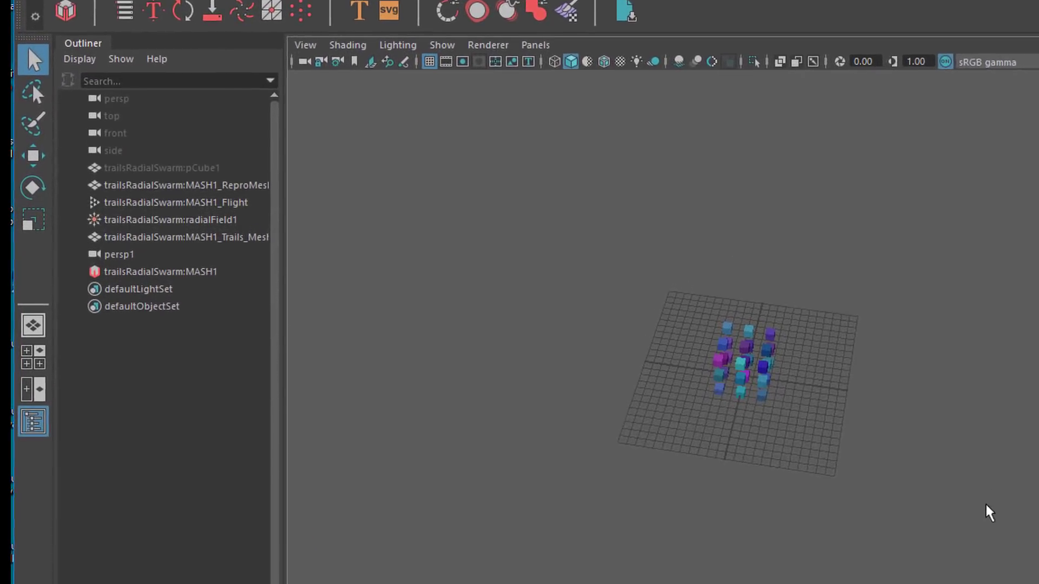
click(236, 227)
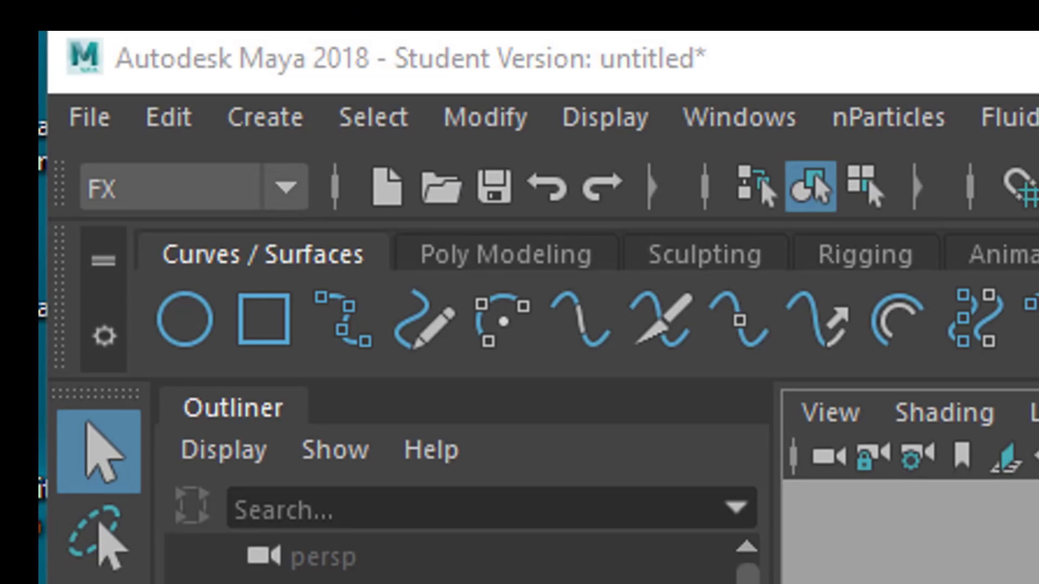
Step: Create a polygon cube and build a MASH network from it
click(484, 262)
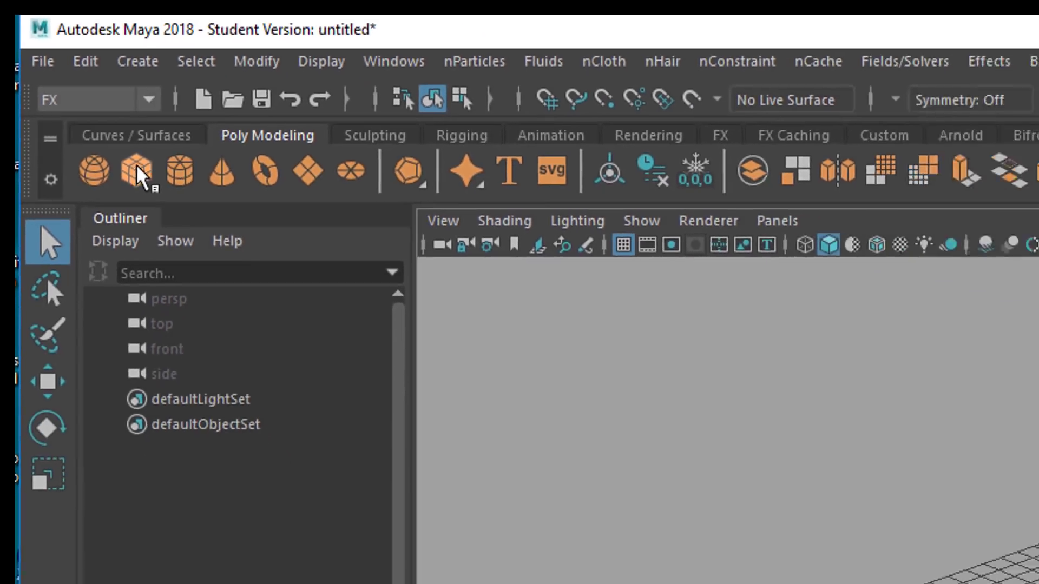
click(212, 262)
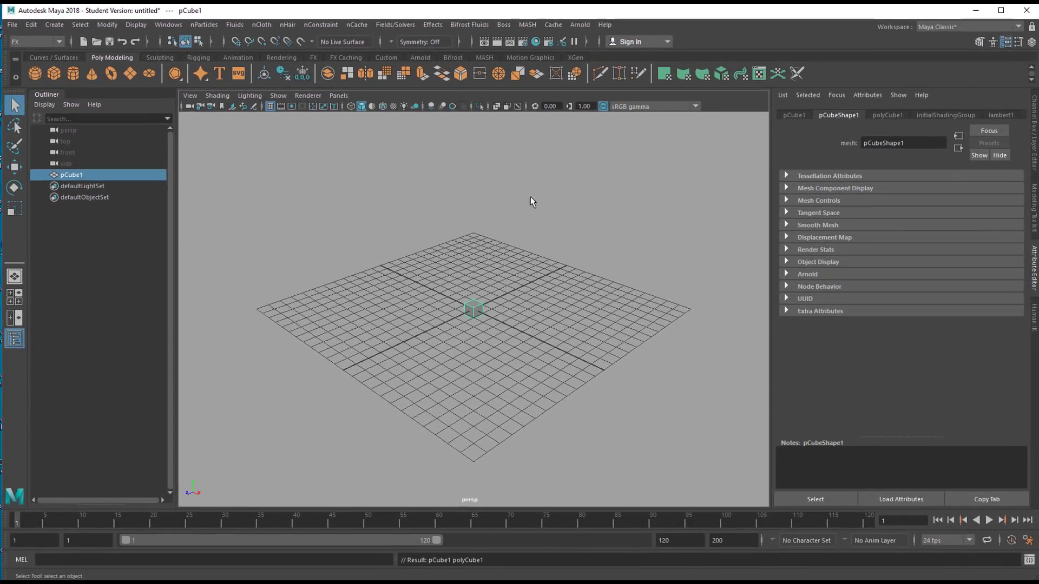
click(485, 57)
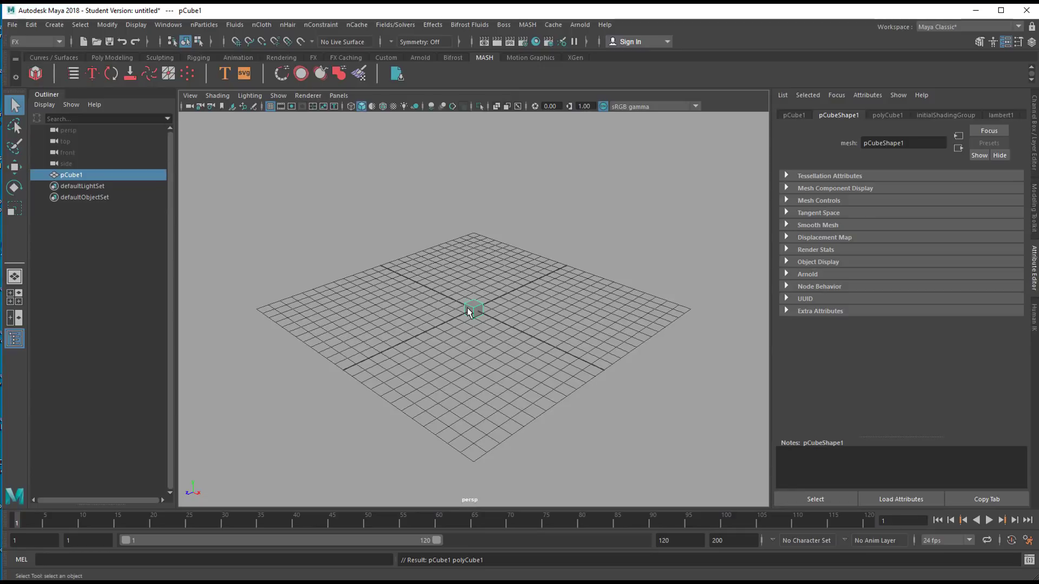
click(37, 76)
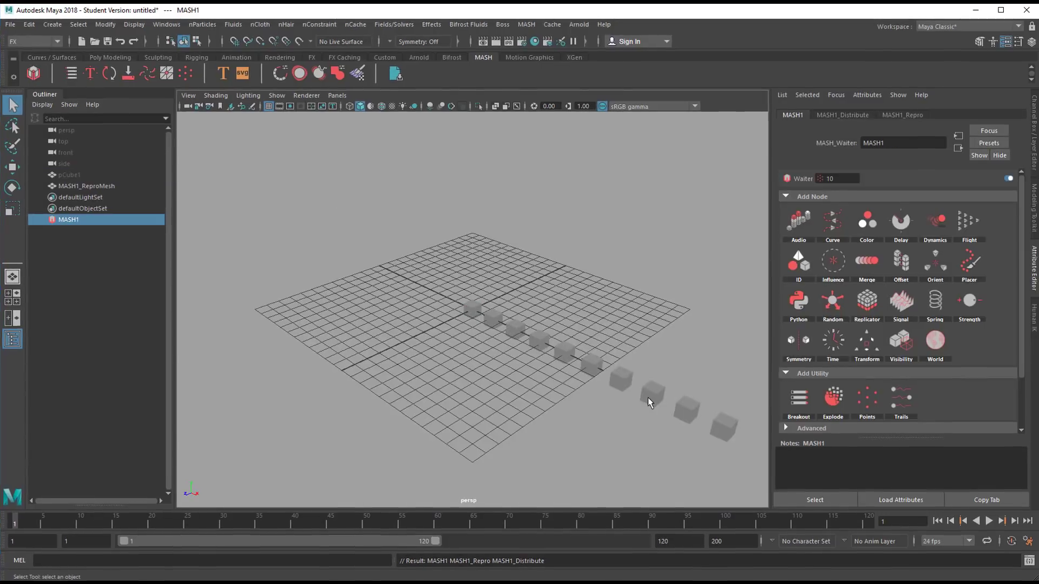
Step: Change the MASH network's distribution type to Grid and set Grid Y to 3
alt+drag(601, 423, 577, 399)
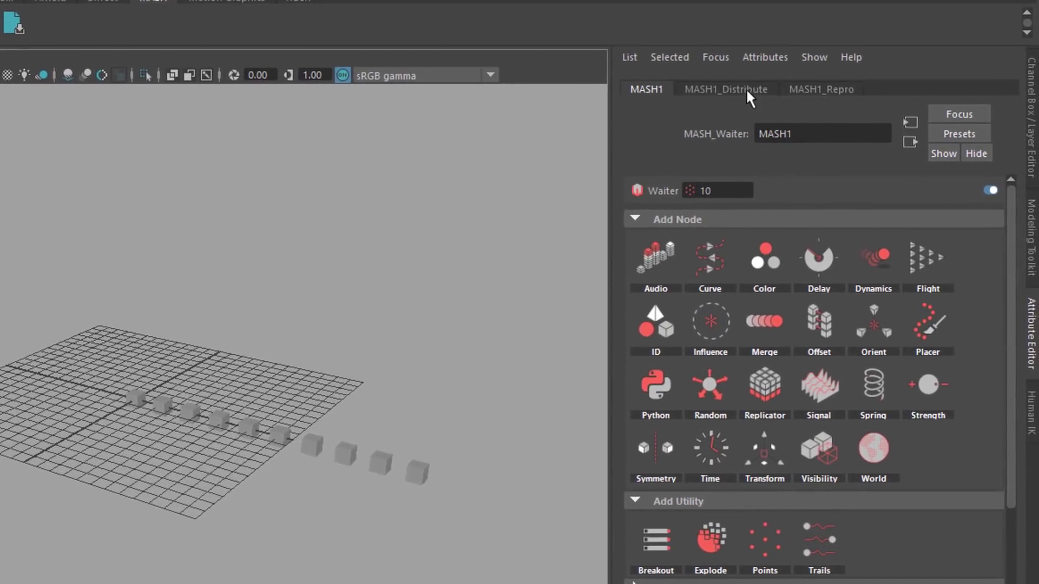
click(734, 87)
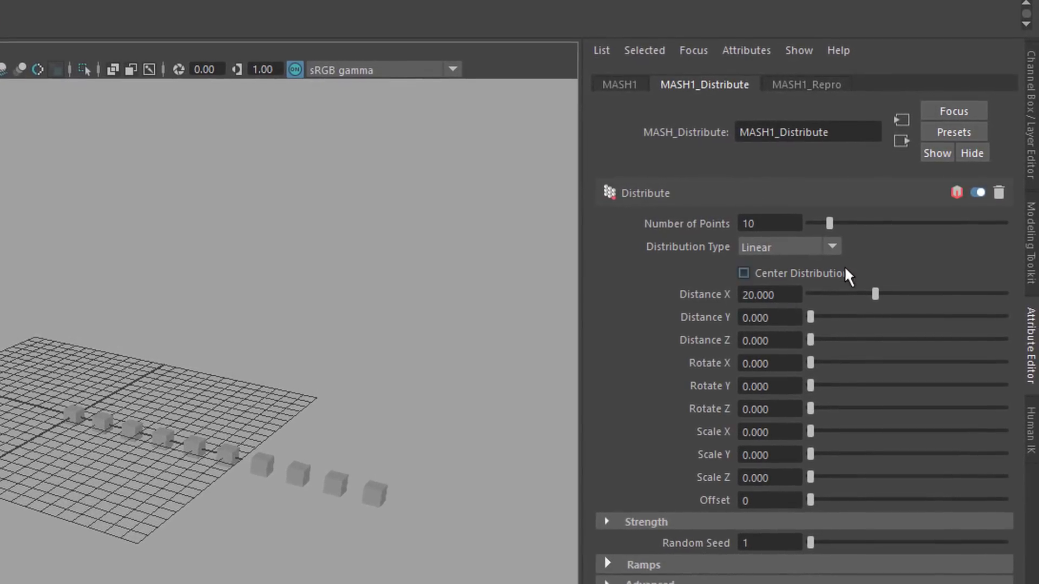
click(831, 249)
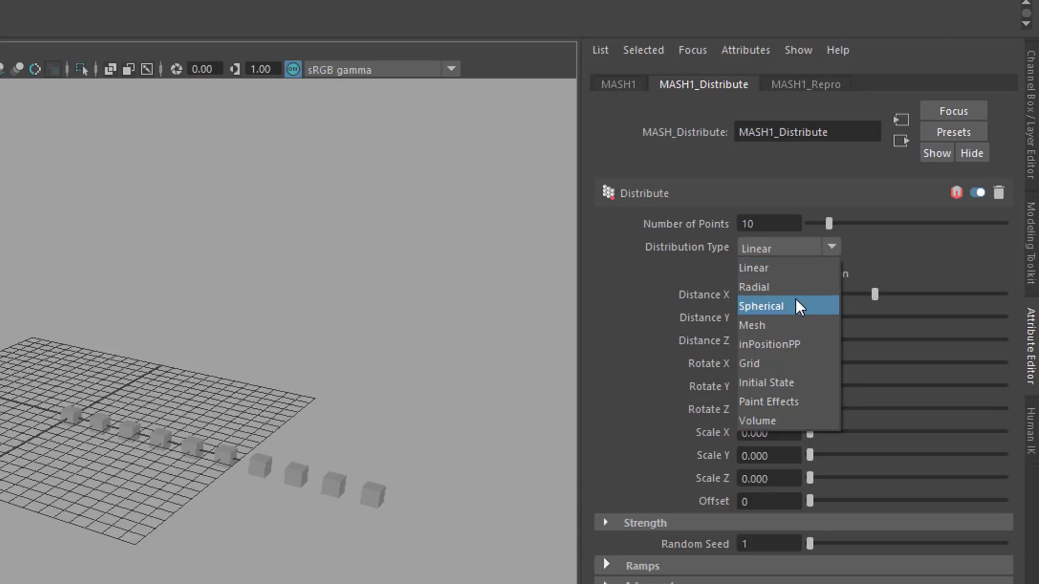
click(769, 364)
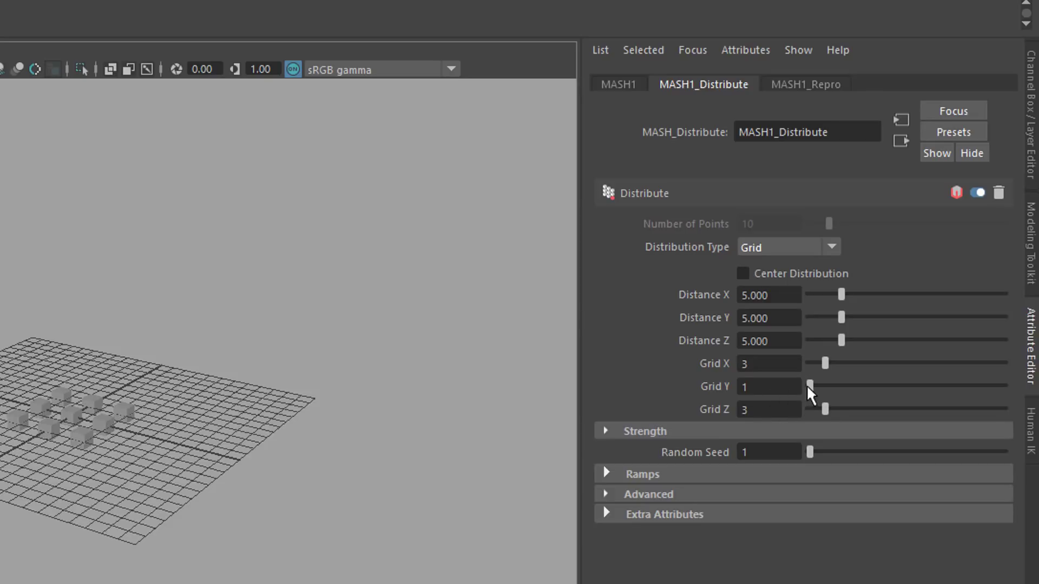
drag(811, 387, 823, 388)
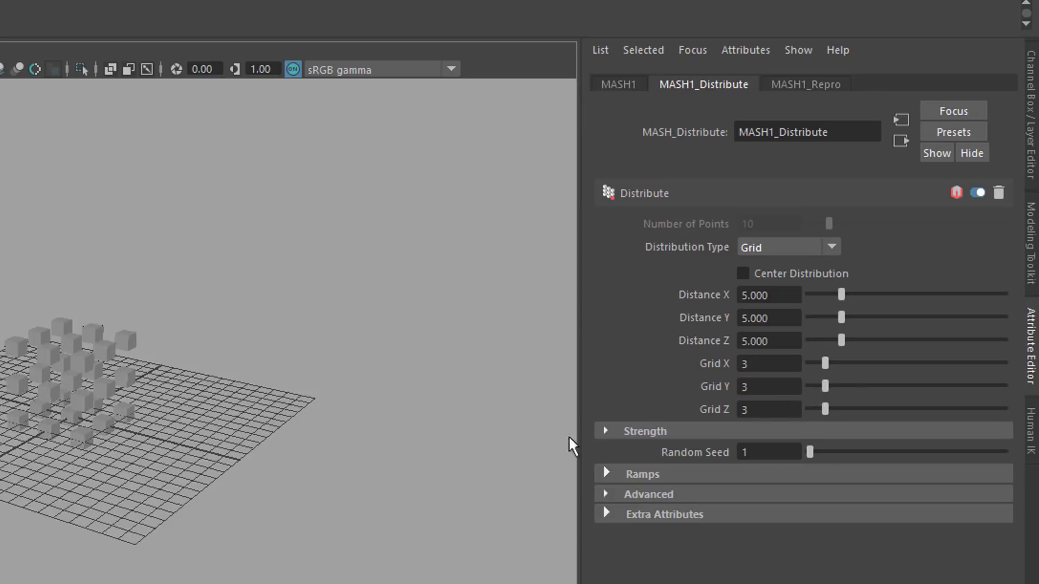
Step: Add a Color node to the MASH network and set its colour to teal with saturation 0.686 and value 0.384
alt+right_drag(44, 490, 673, 274)
click(620, 85)
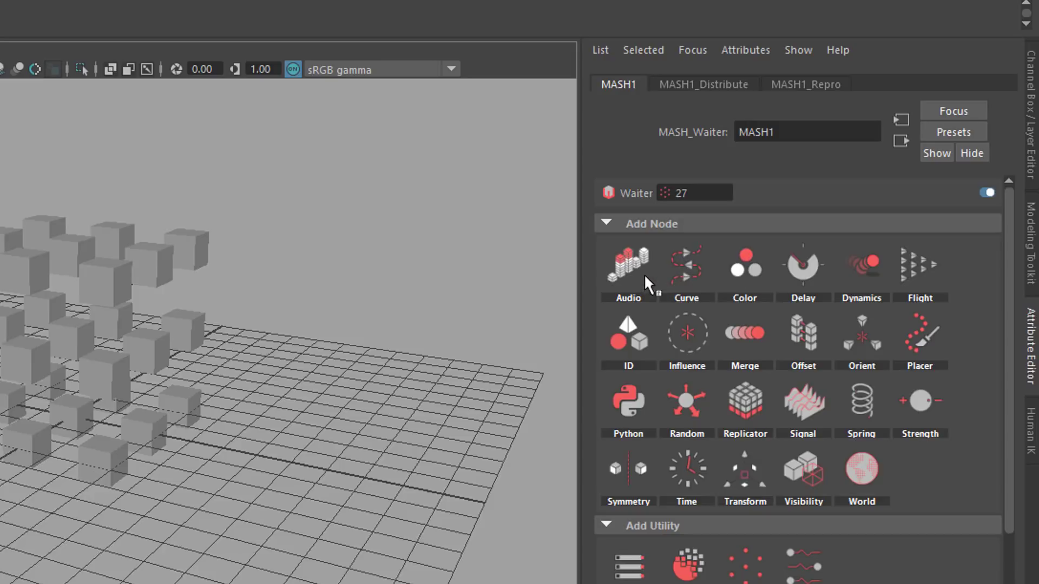
click(746, 276)
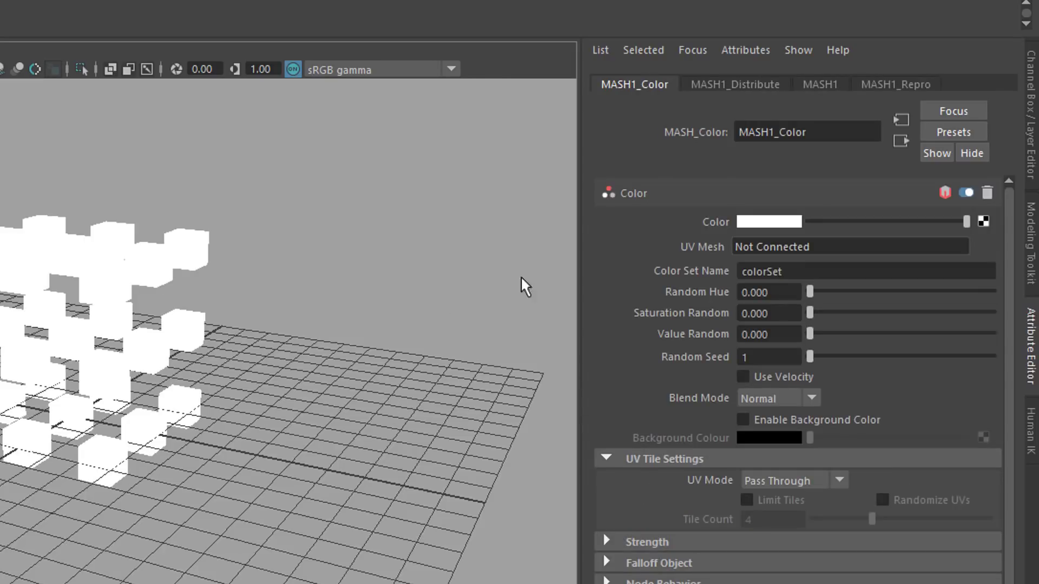
click(772, 223)
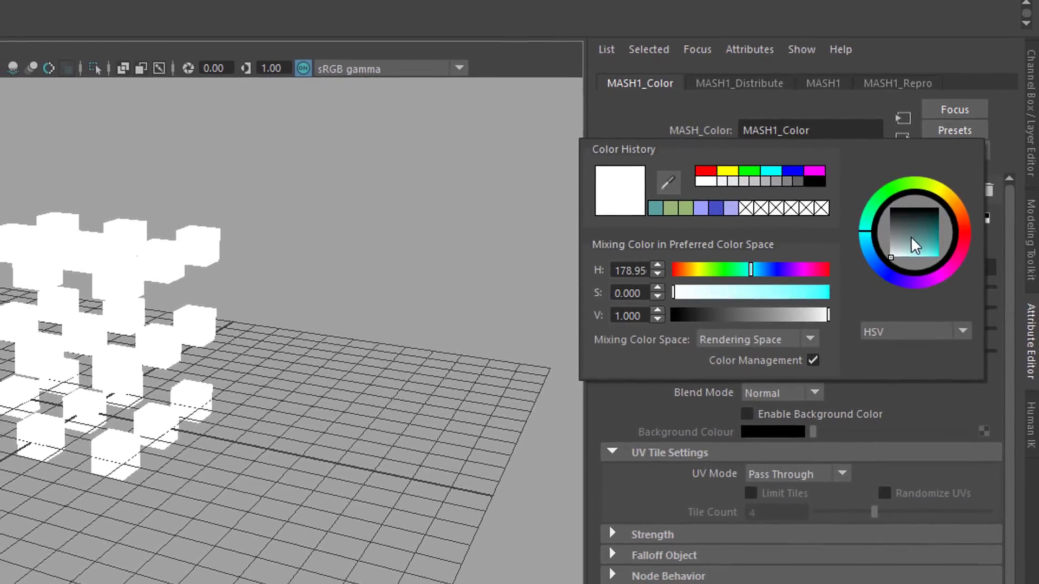
drag(914, 249, 923, 243)
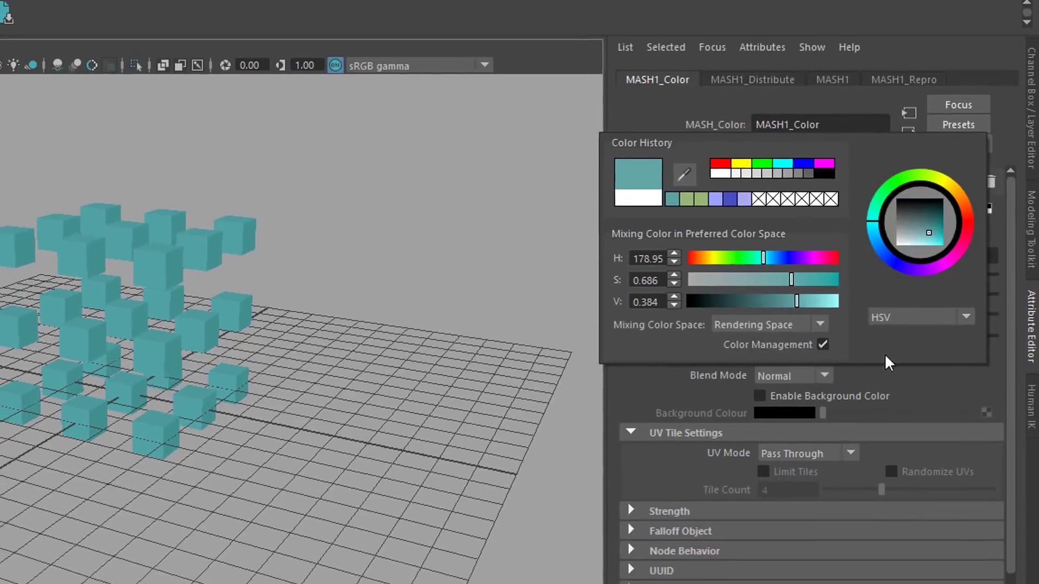
Step: Vary the cube colours with Random Hue 0.105, Saturation Random 0.074, Value Random 0.105 and Random Seed 3
drag(827, 275, 858, 290)
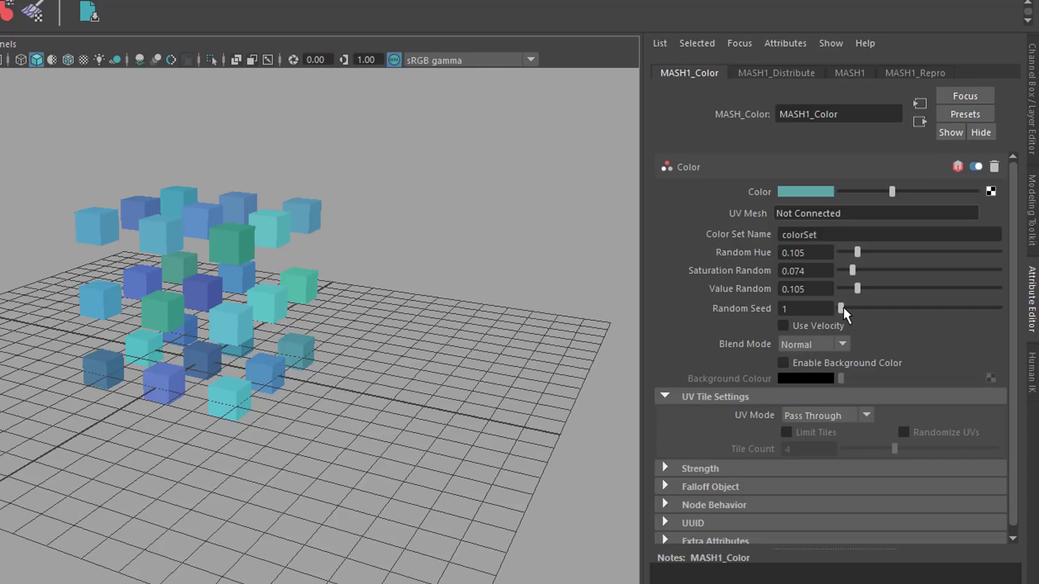
drag(843, 309, 844, 310)
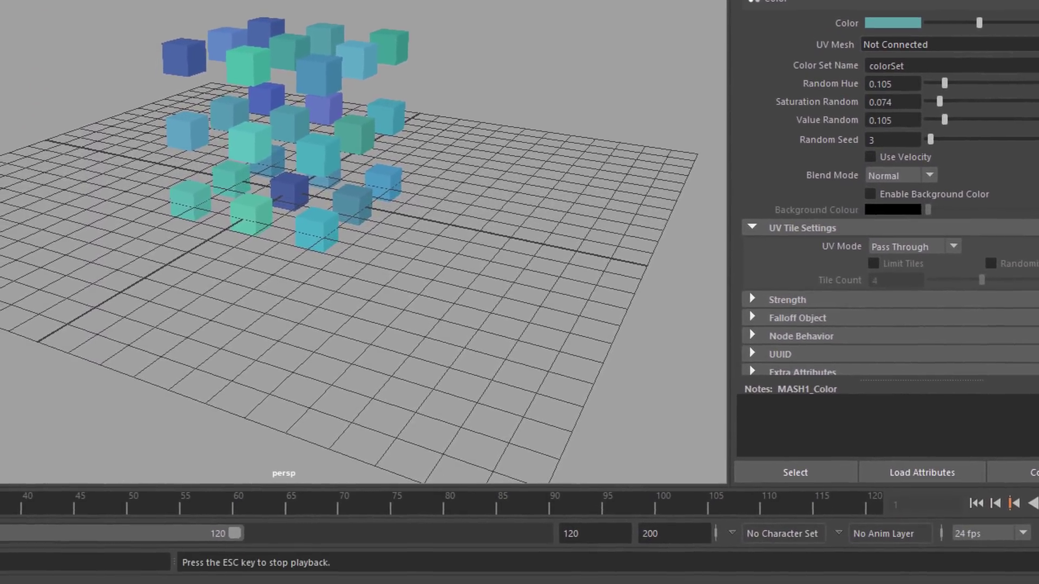
Step: Stop the playback and add a Flight node to the MASH network
key(Escape)
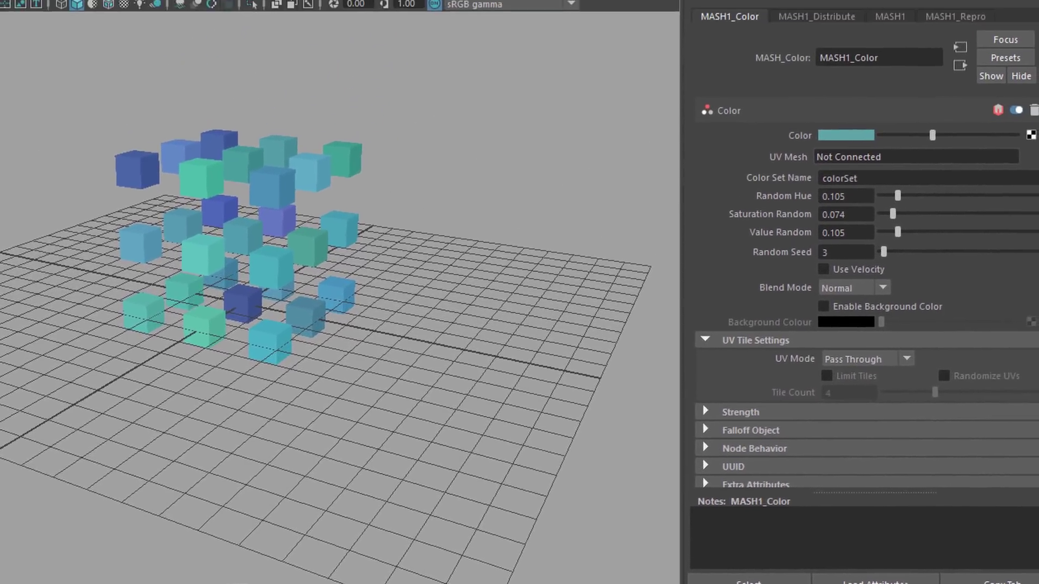
click(731, 0)
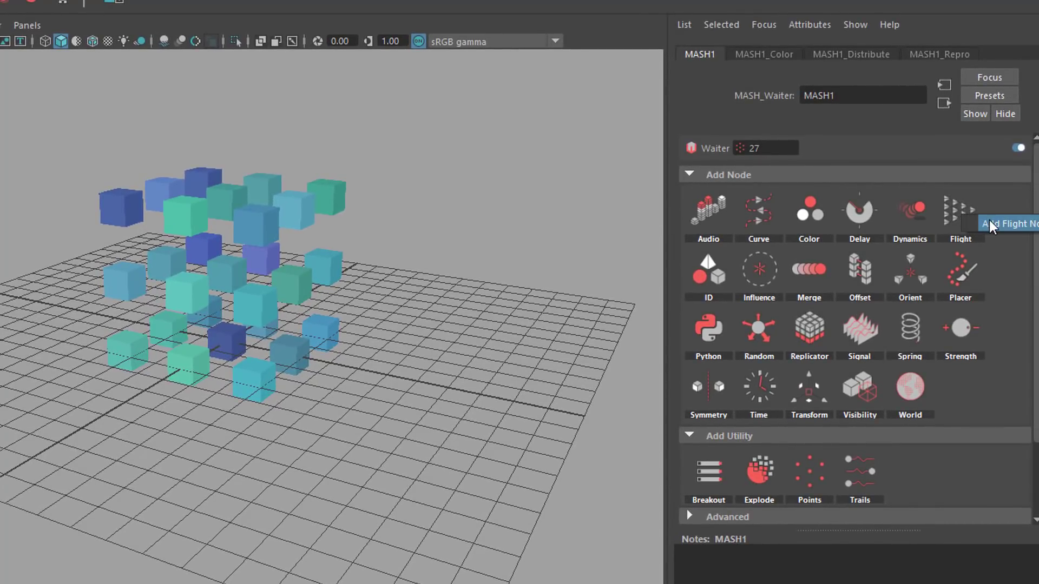
click(962, 217)
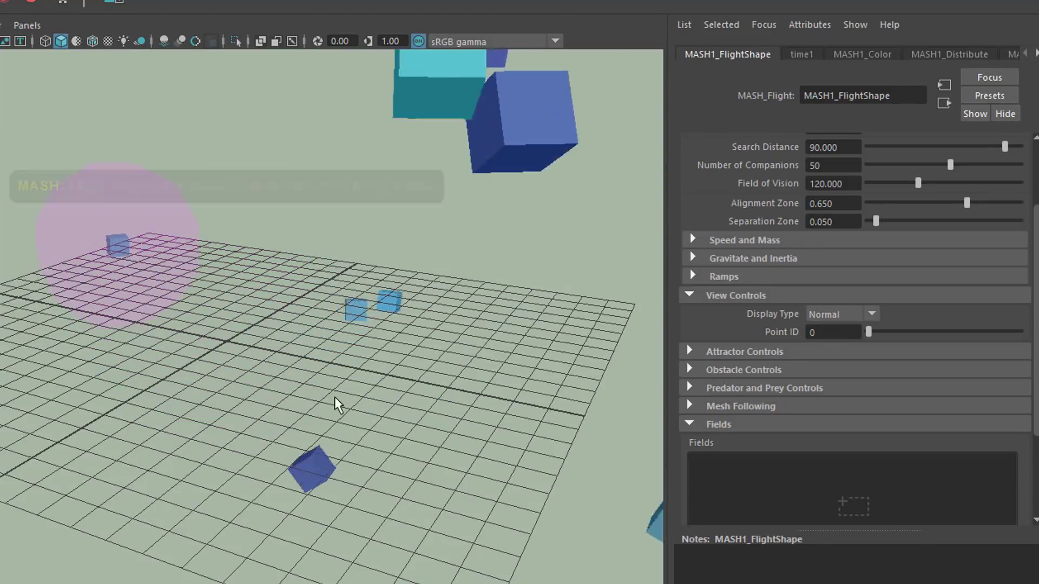
Step: Select the Flight node and reduce its Search Distance to about 51.1
scroll(313, 399, down, 10)
scroll(103, 395, down, 5)
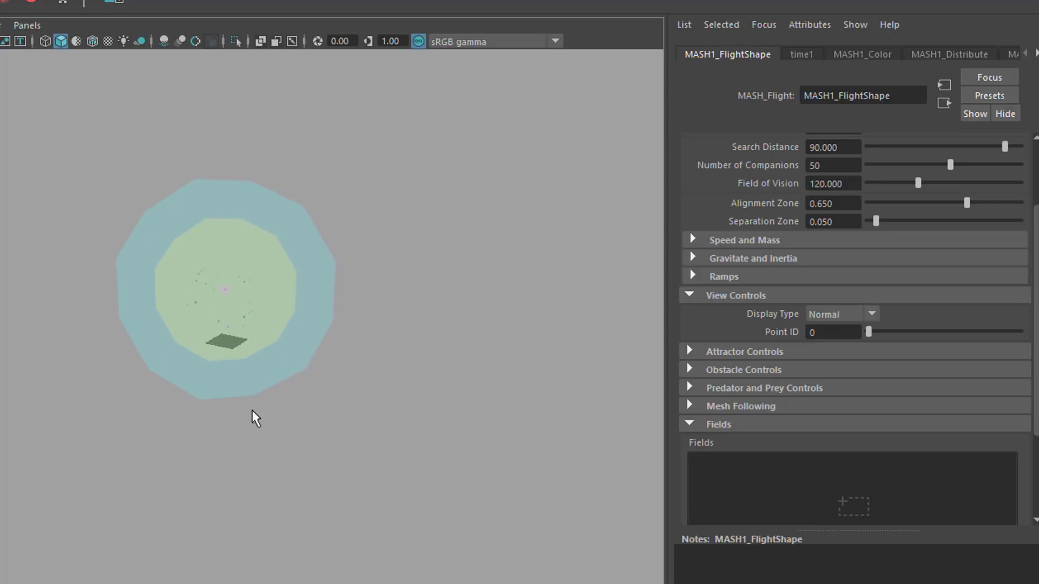
alt+right_drag(125, 400, 436, 373)
alt+drag(393, 328, 269, 452)
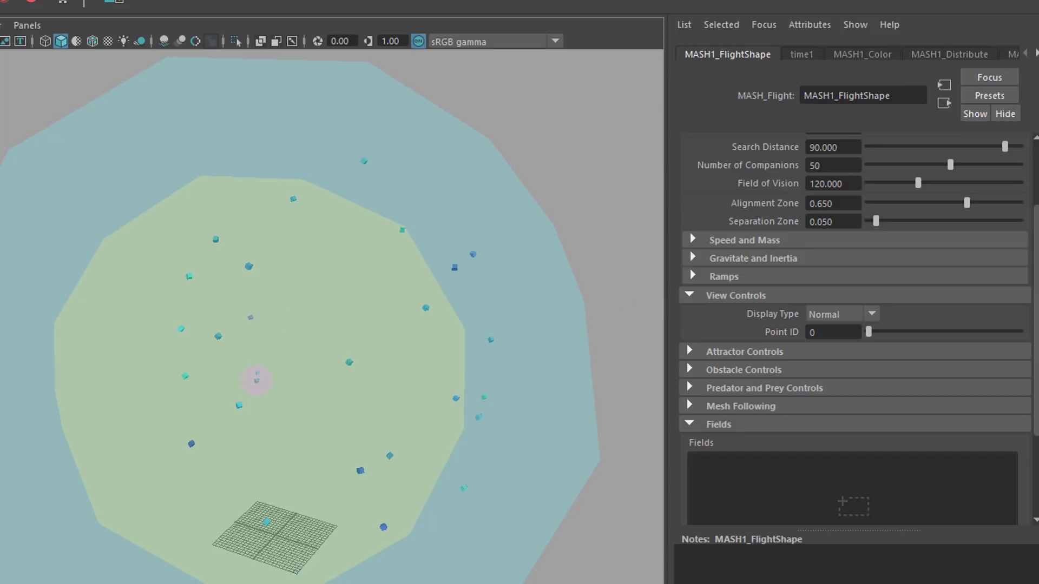
click(178, 215)
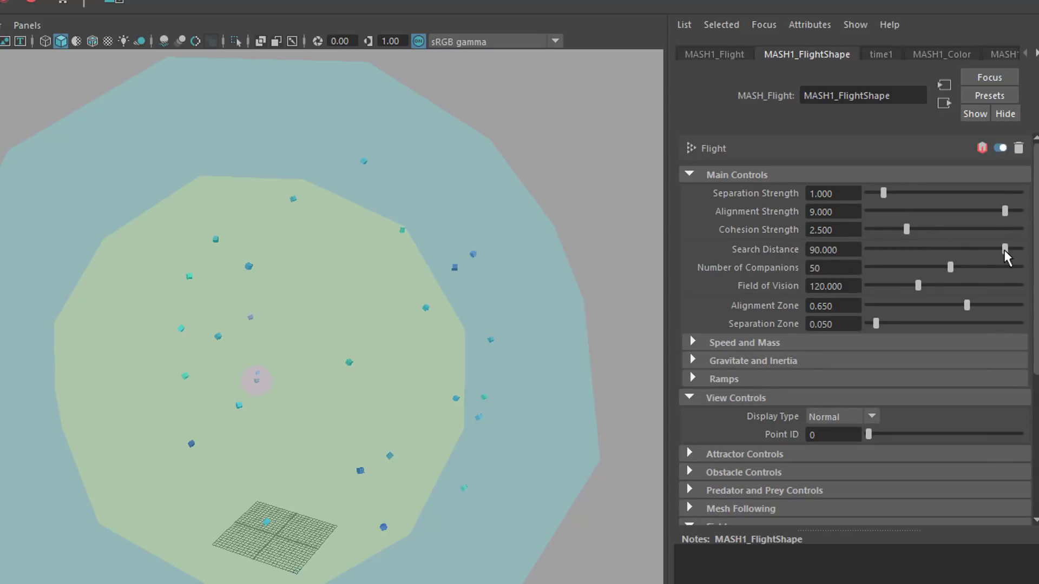
drag(1004, 250, 908, 267)
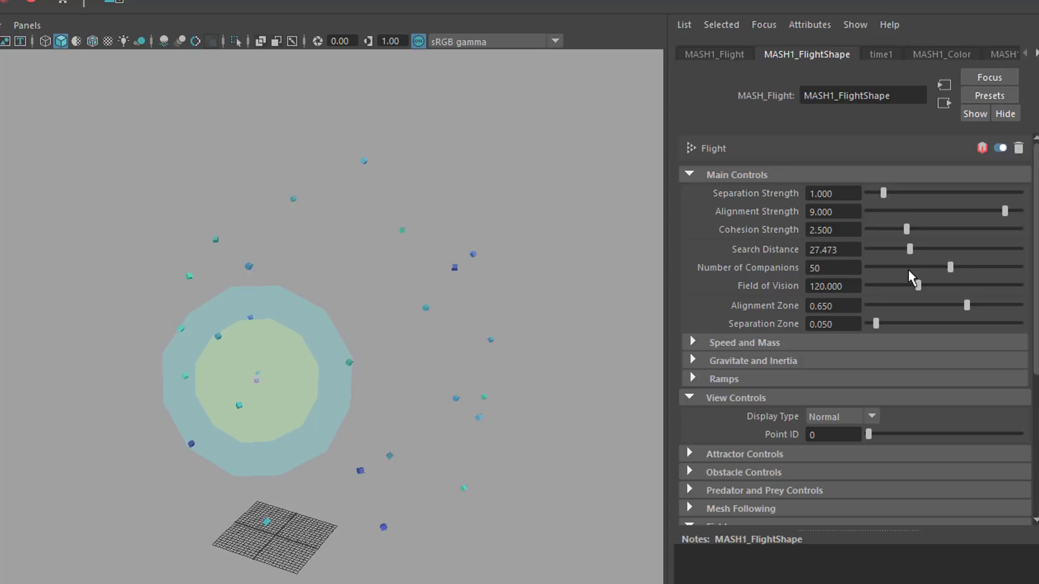
drag(908, 270, 909, 269)
drag(909, 269, 944, 267)
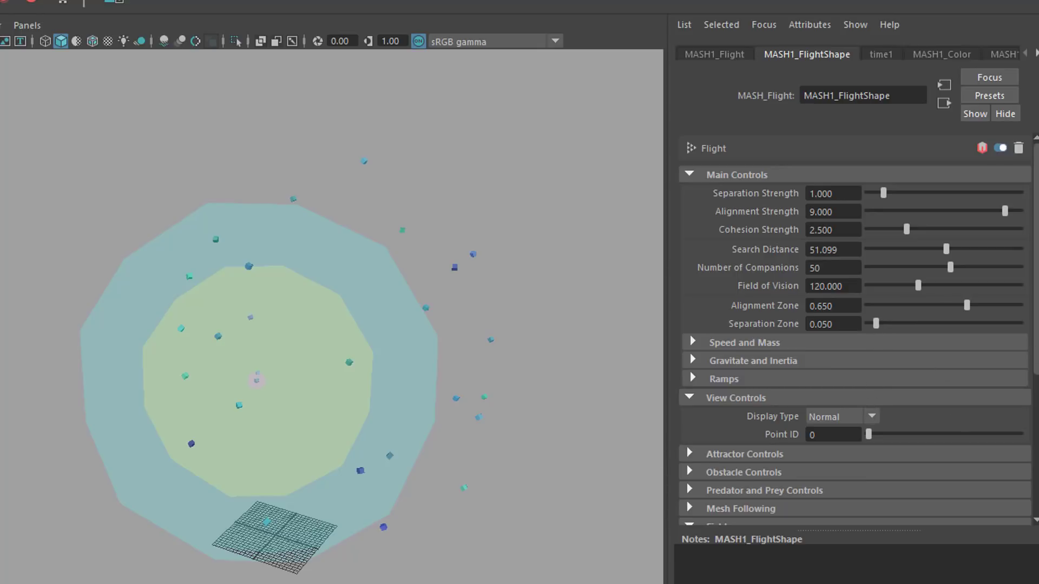
Step: Reveal the Flight node's Fields list and create a radial field in the scene
drag(1036, 354, 1036, 495)
click(689, 294)
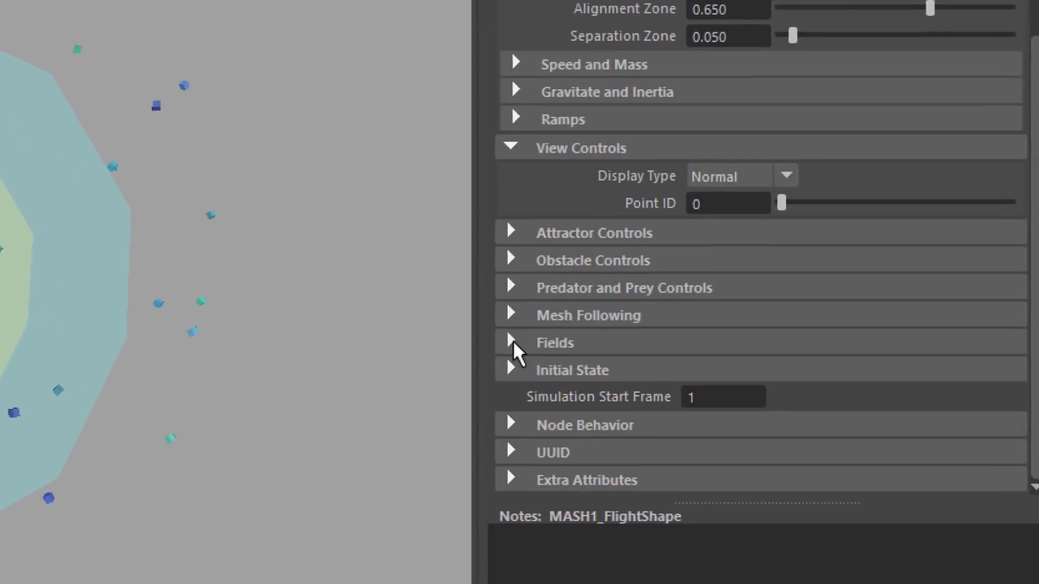
click(509, 341)
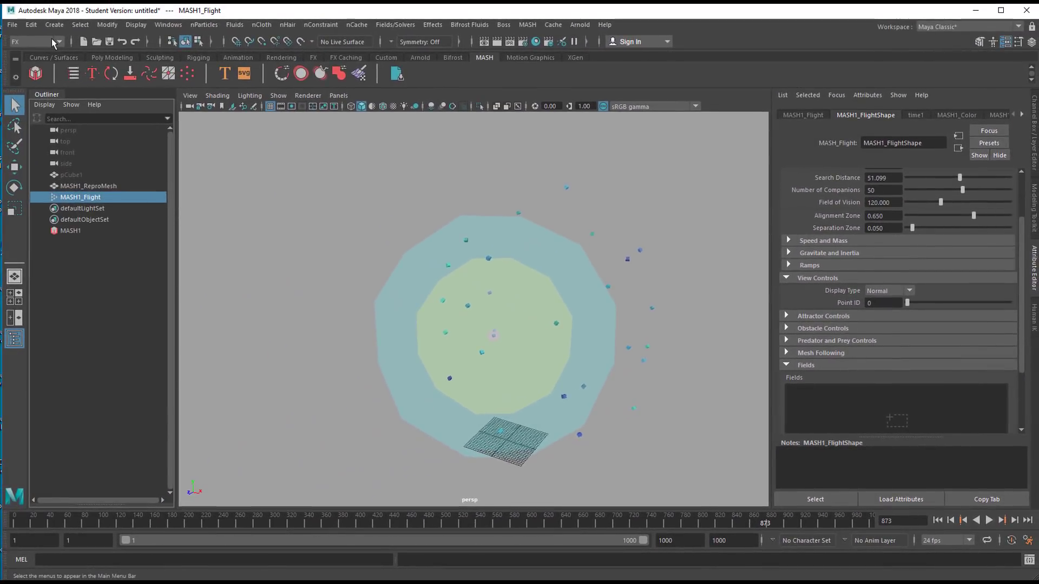
click(399, 25)
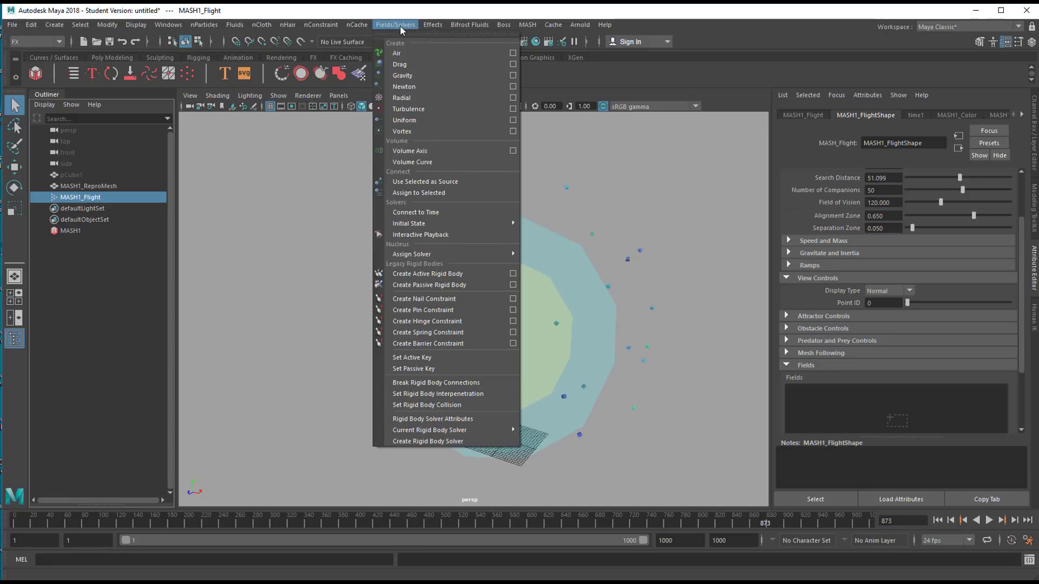
click(419, 99)
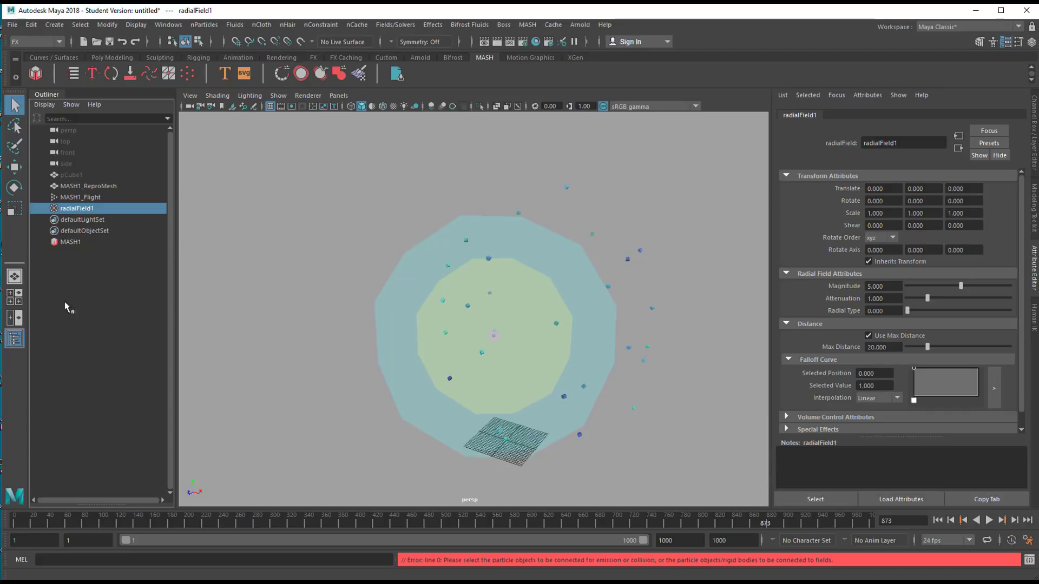
Step: Connect the radial field to the Flight node by adding it to the node's Fields list
click(98, 198)
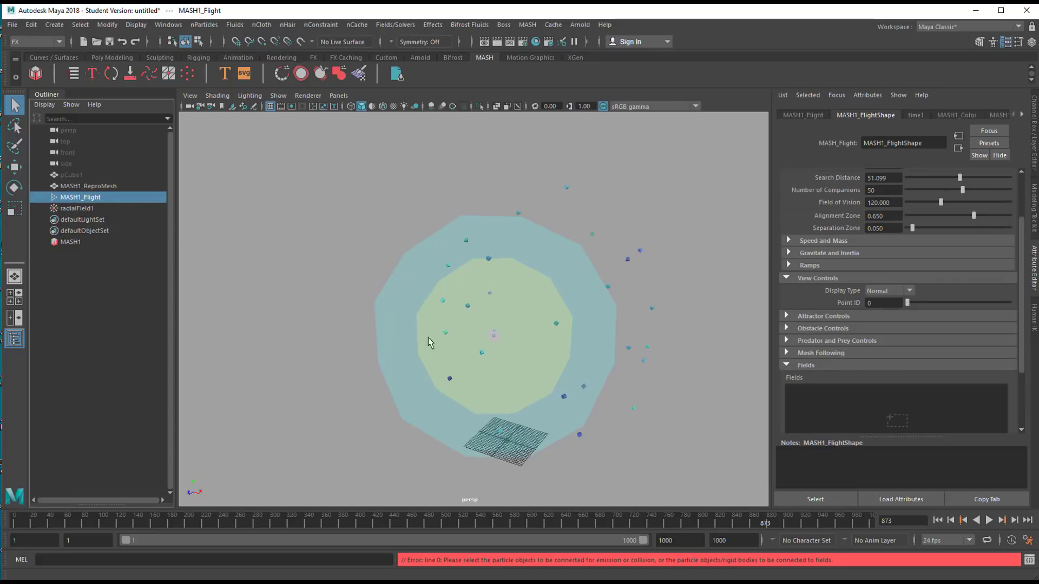
mouse_move(829, 404)
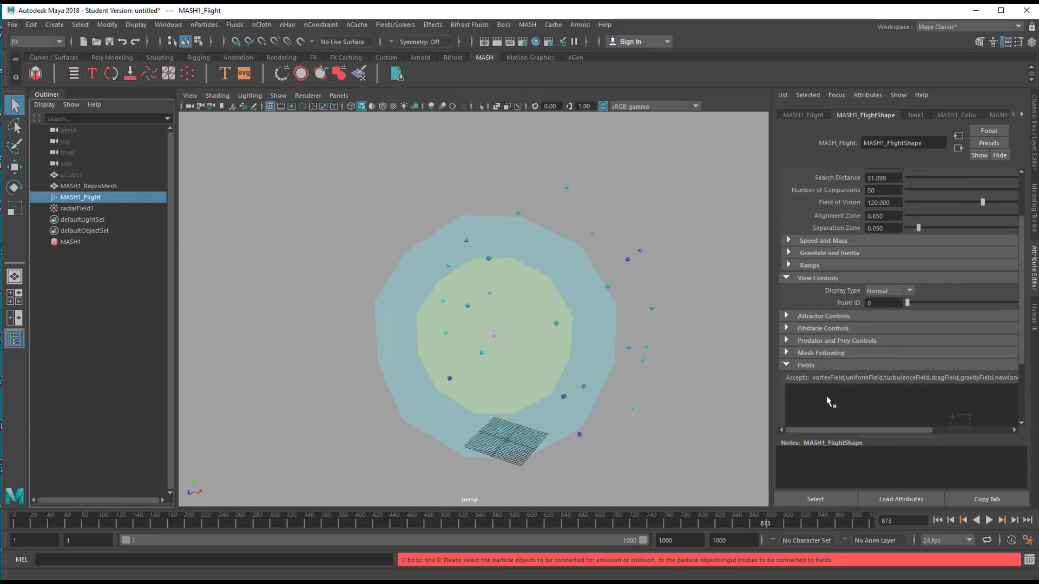
mouse_move(832, 397)
middle_down()
mouse_move(819, 374)
mouse_move(816, 401)
middle_up()
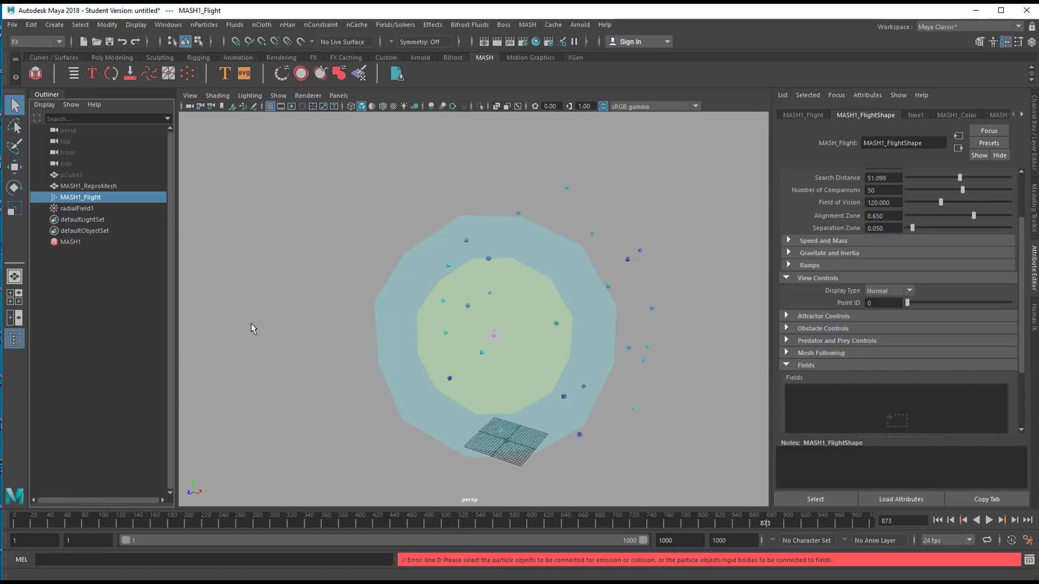
click(82, 210)
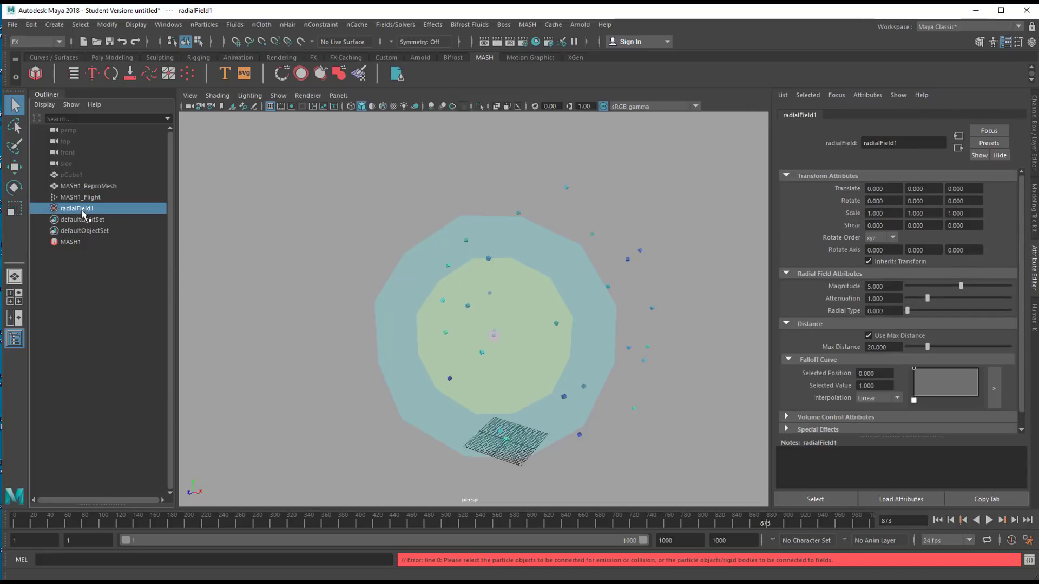
drag(82, 210, 86, 198)
click(86, 198)
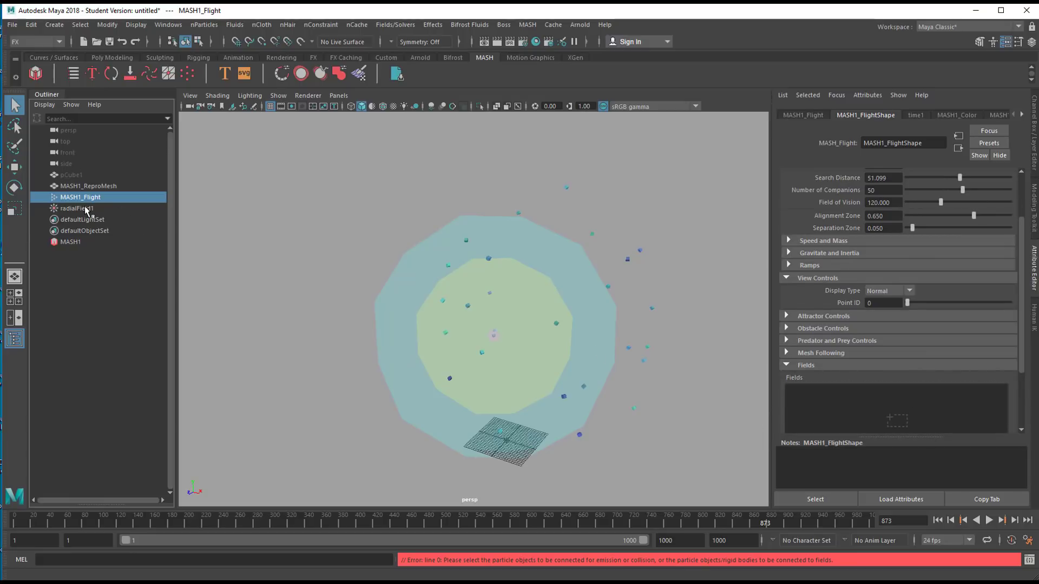
drag(86, 210, 855, 394)
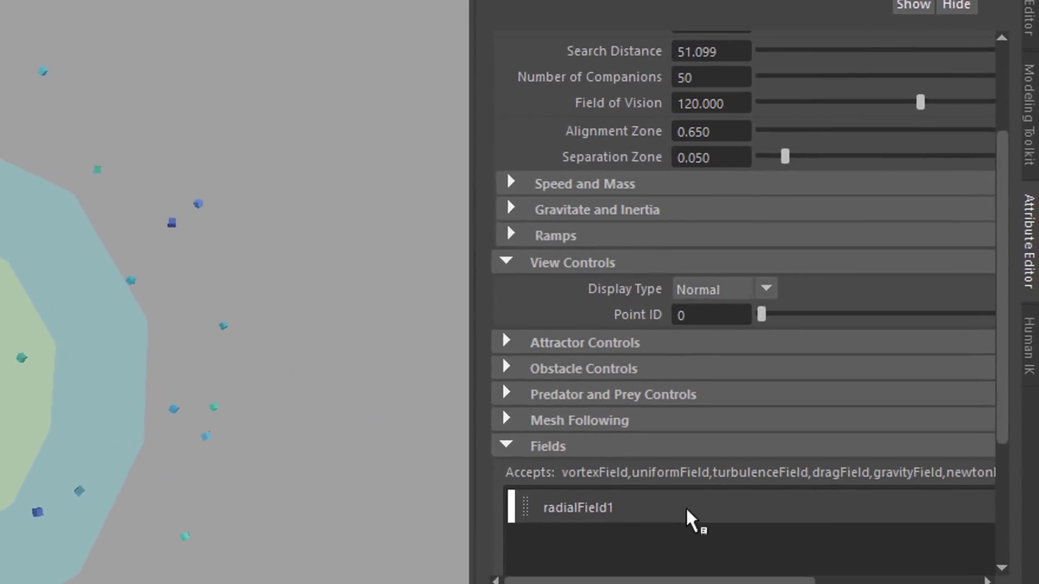
Step: Select the radial field from the Flight node's Fields list, collapse its Distance section and stop the playback
click(683, 509)
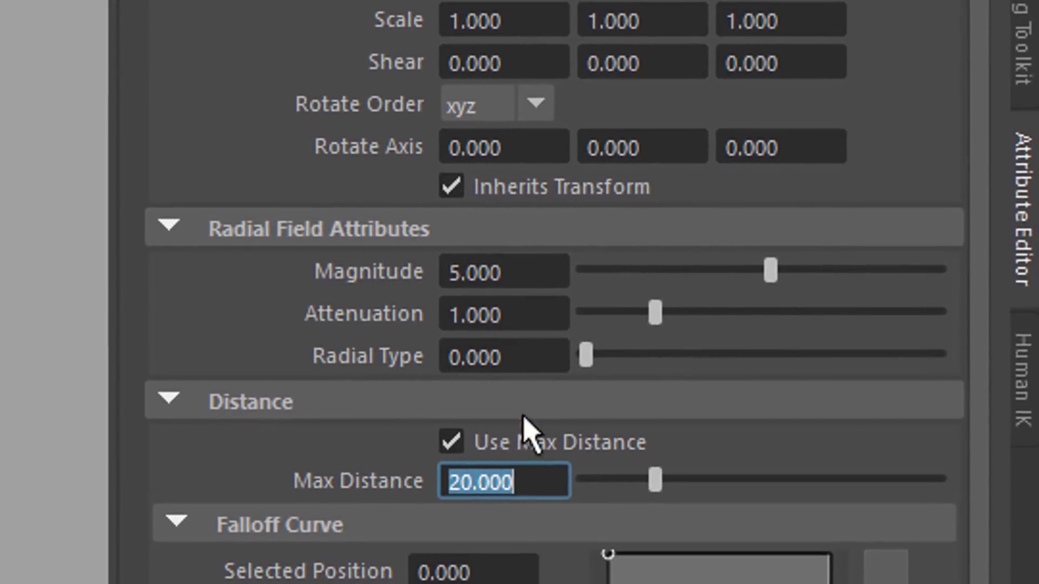
click(165, 400)
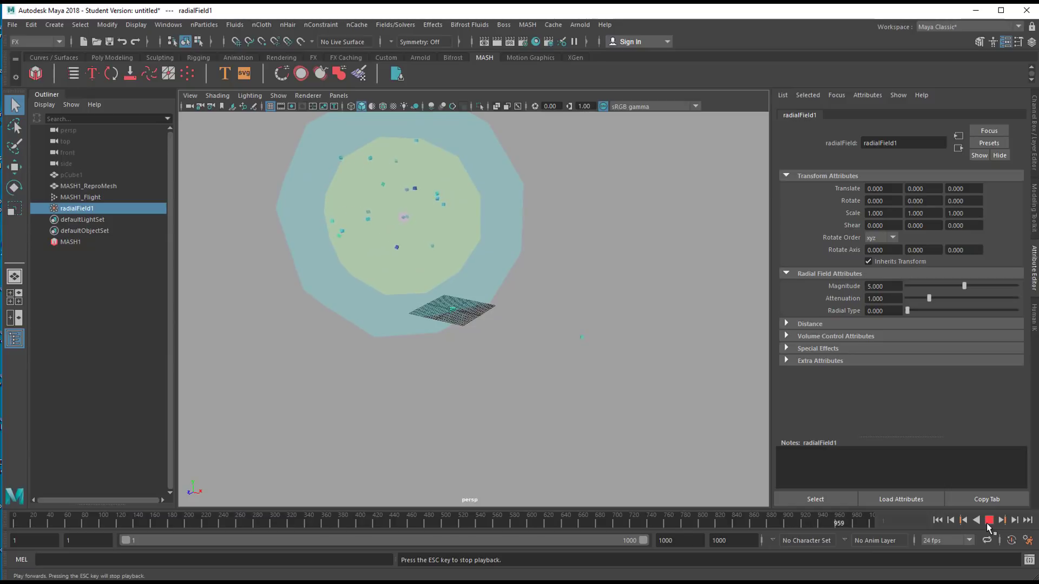
click(988, 521)
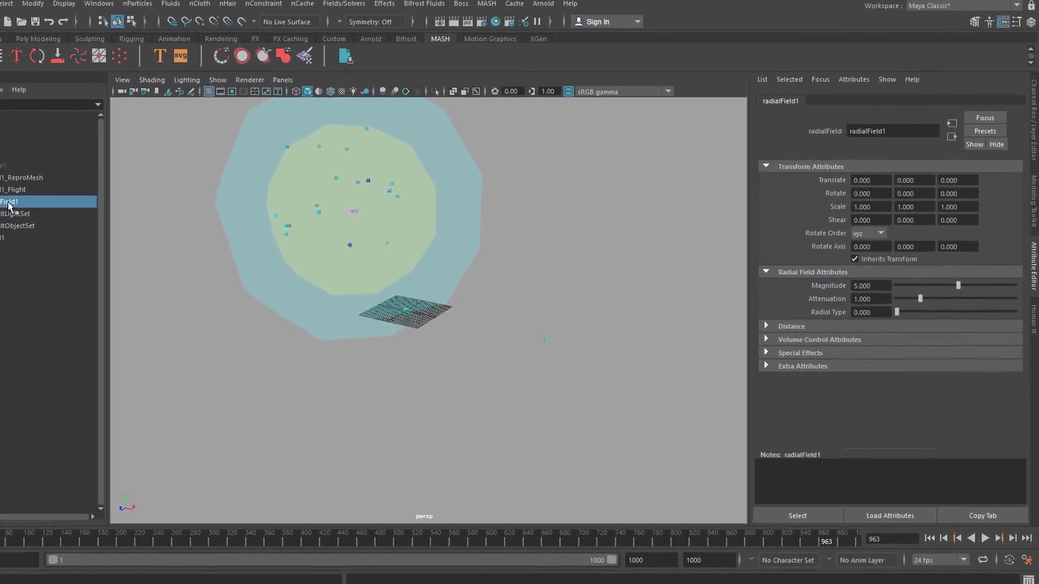
Step: Set the radial field's Magnitude to 0 and replay the simulation from the first frame
click(860, 285)
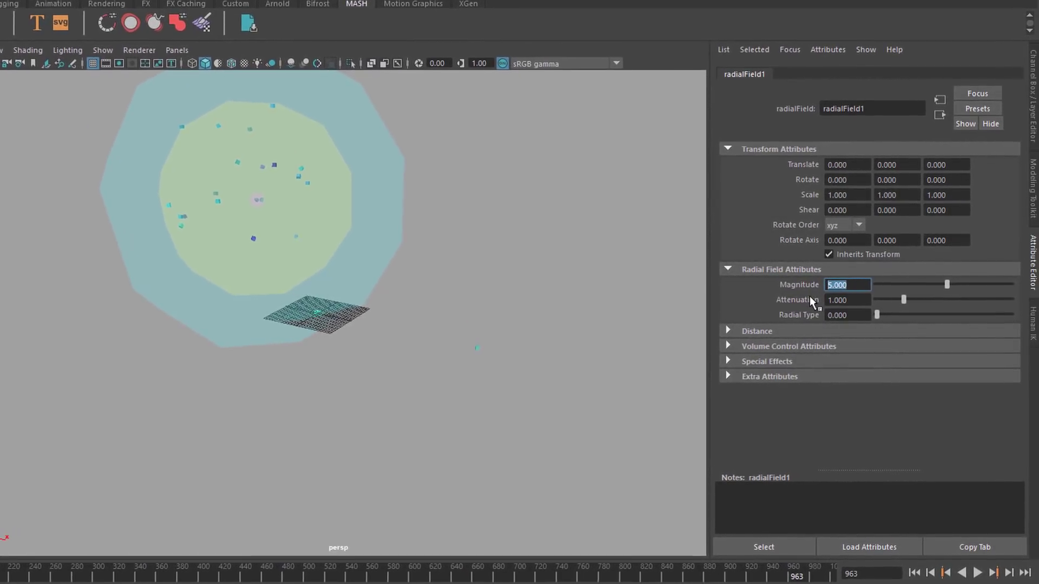
text(0)
key(Return)
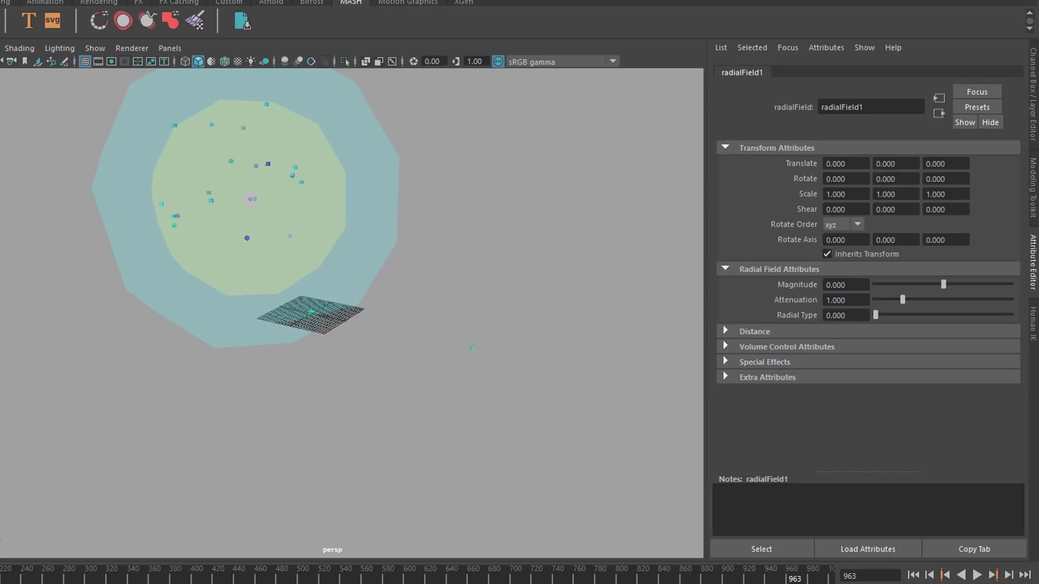
click(914, 576)
click(977, 575)
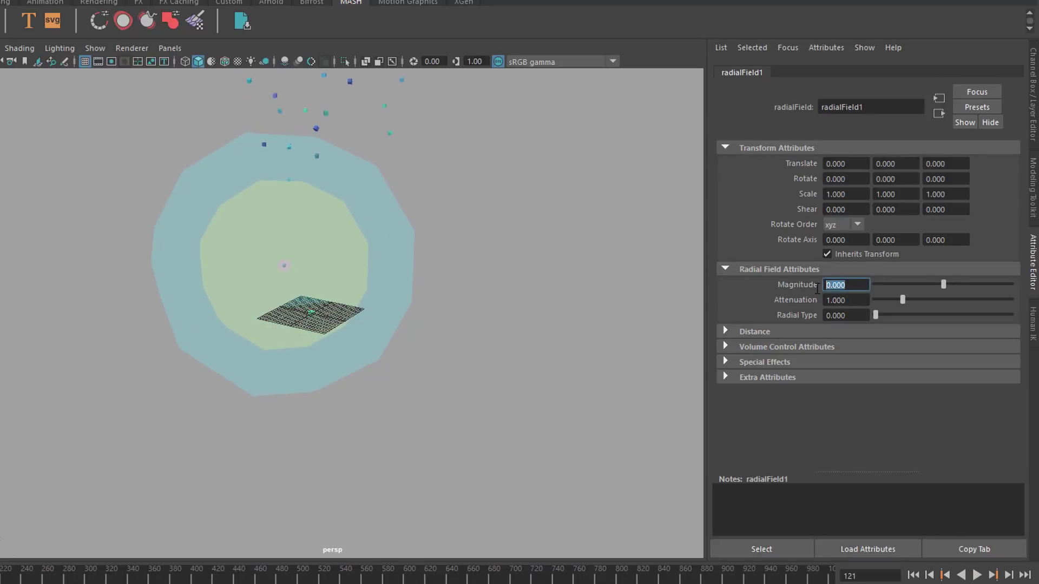
Step: Set the radial field's Magnitude to -1 and restart the simulation to inspect the cubes around the grid centre
text(-1)
key(Return)
click(912, 576)
alt+right_drag(272, 360, 497, 332)
alt+middle_drag(497, 333, 513, 312)
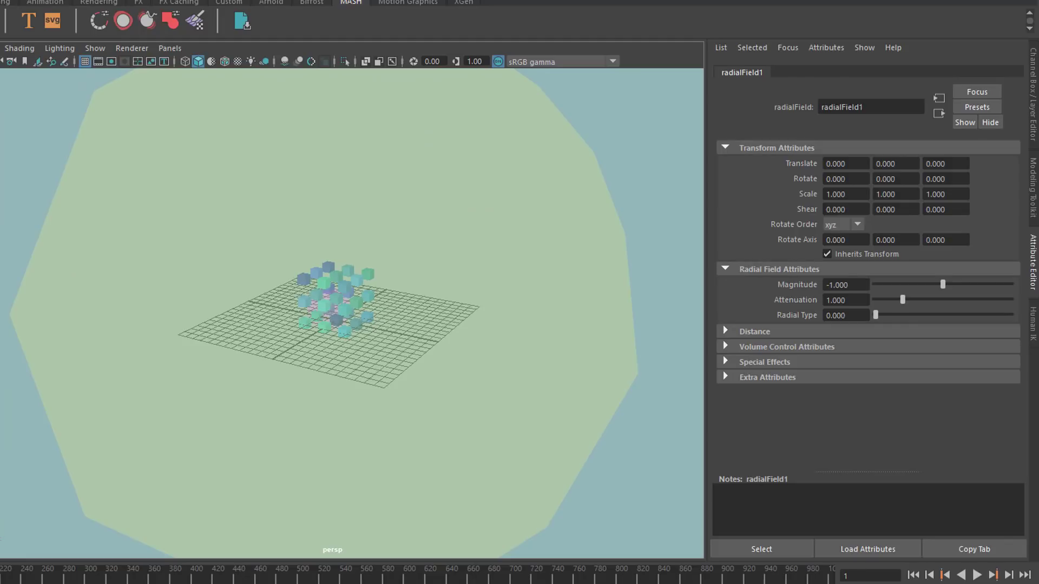
click(981, 577)
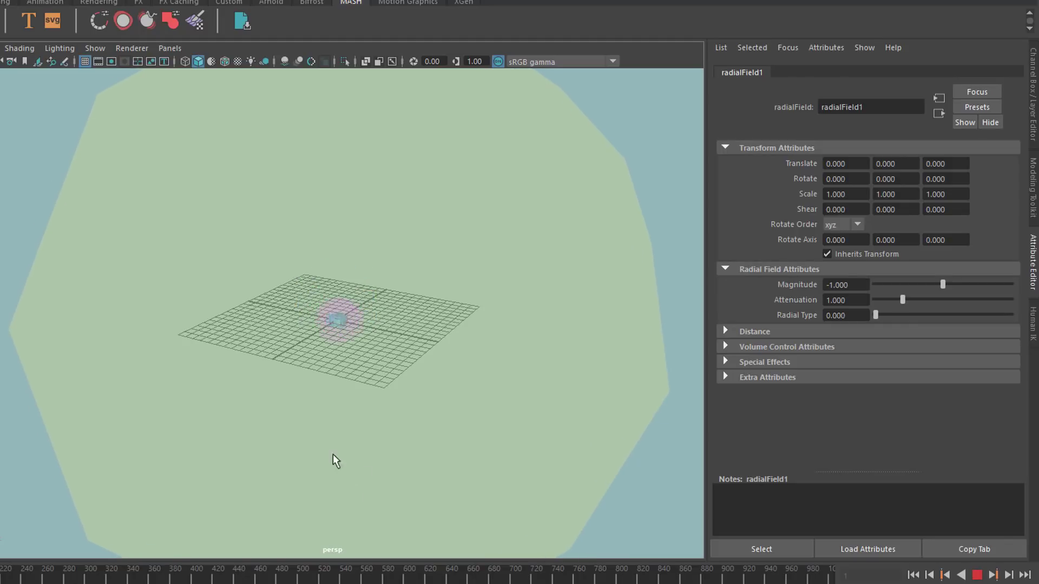
alt+right_drag(357, 461, 555, 264)
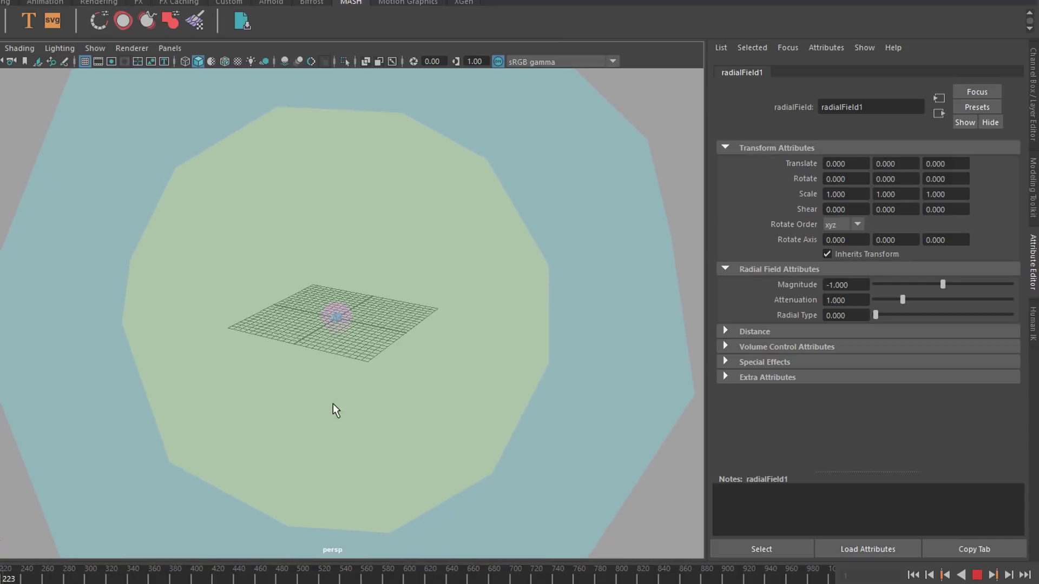
alt+right_drag(303, 415, 385, 412)
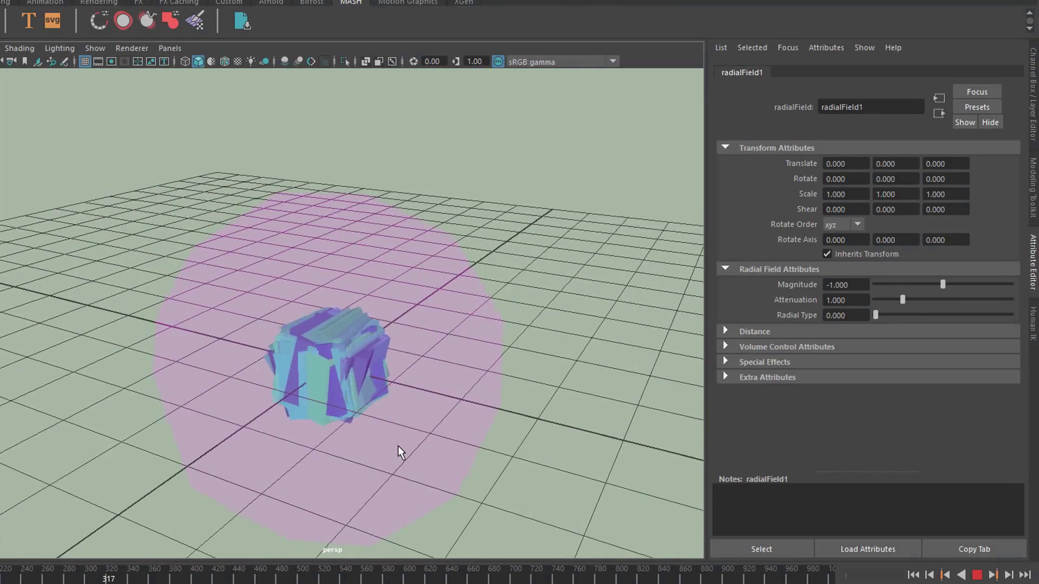
Step: Set the radial field's Magnitude to -0.03 while the simulation plays
click(844, 285)
text(-0.03)
key(Return)
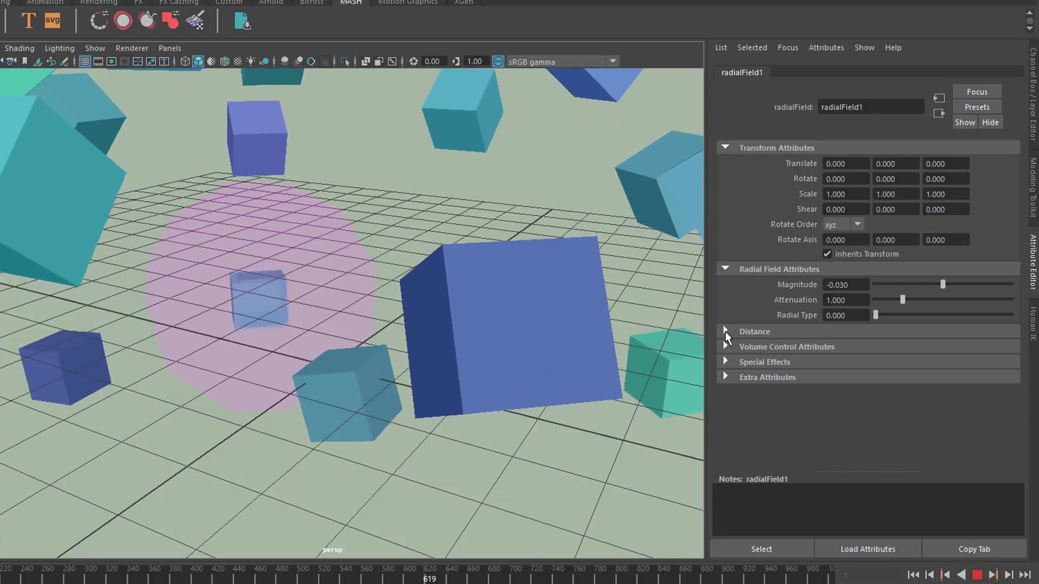
Step: Expand the radial field's Distance settings and adjust its Max Distance to about 46.7
click(725, 331)
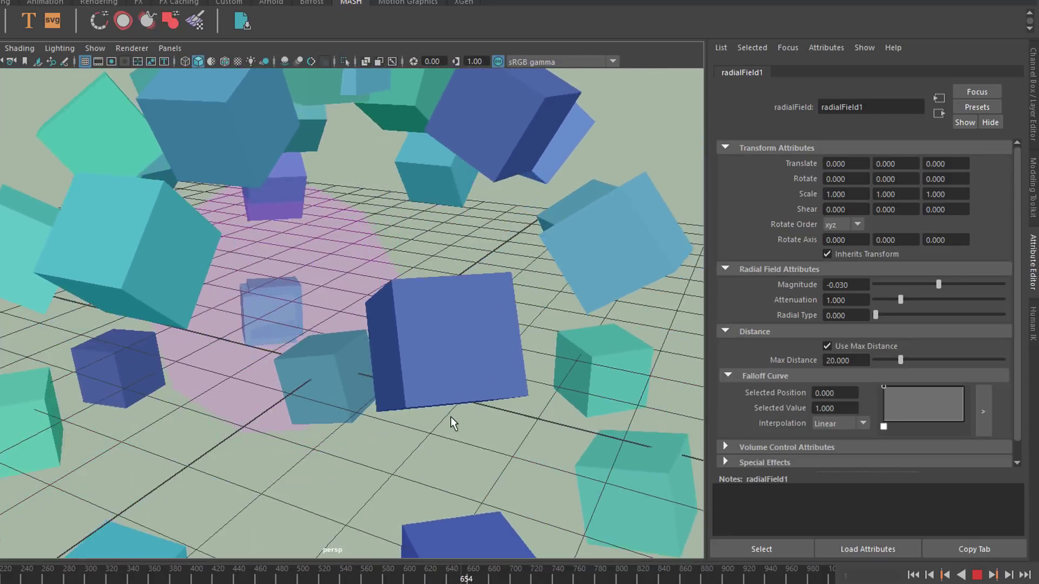
alt+right_drag(364, 376, 213, 433)
alt+drag(214, 433, 327, 458)
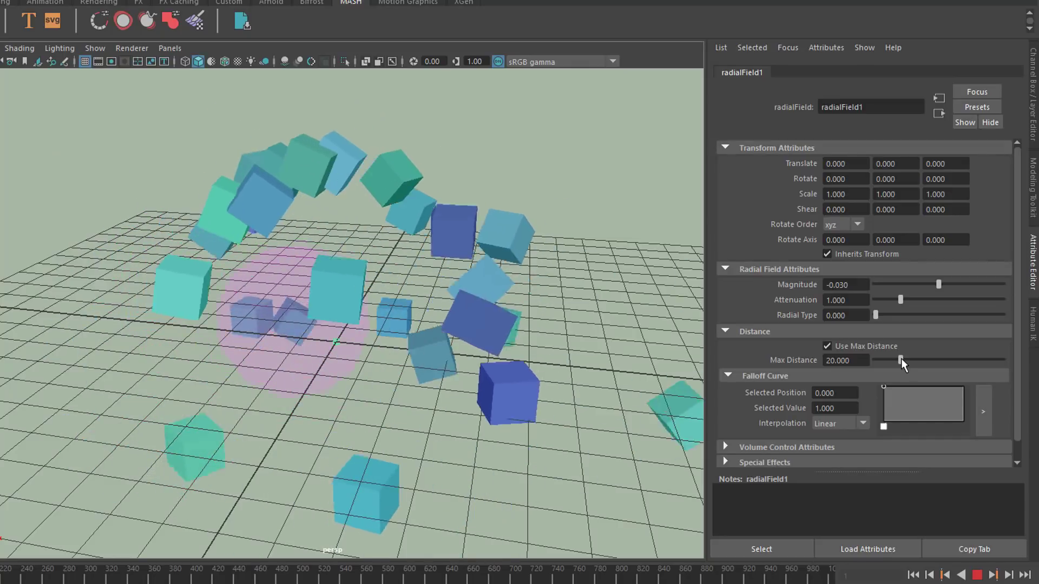
drag(900, 359, 884, 365)
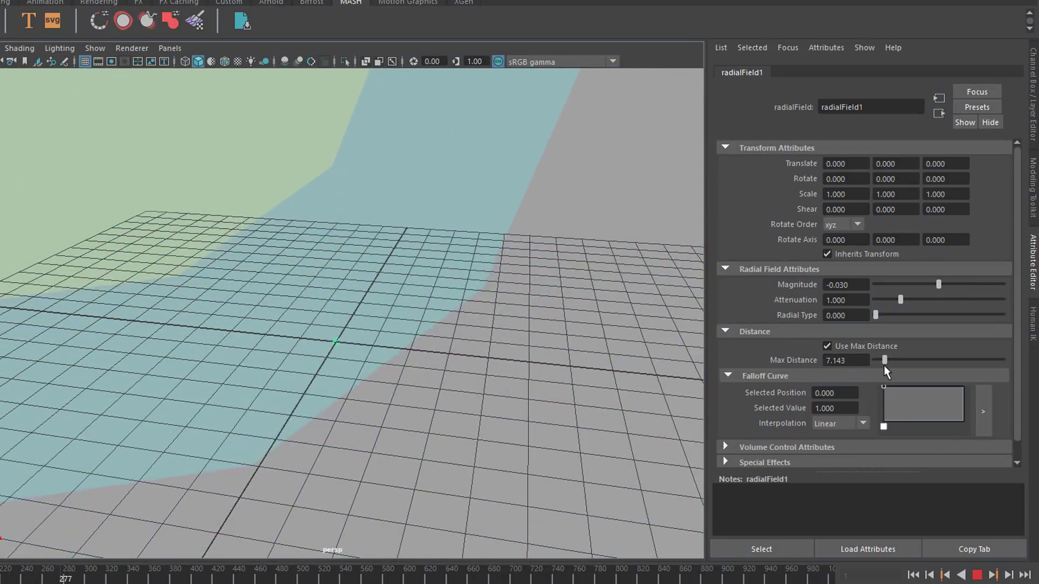
drag(884, 365, 954, 368)
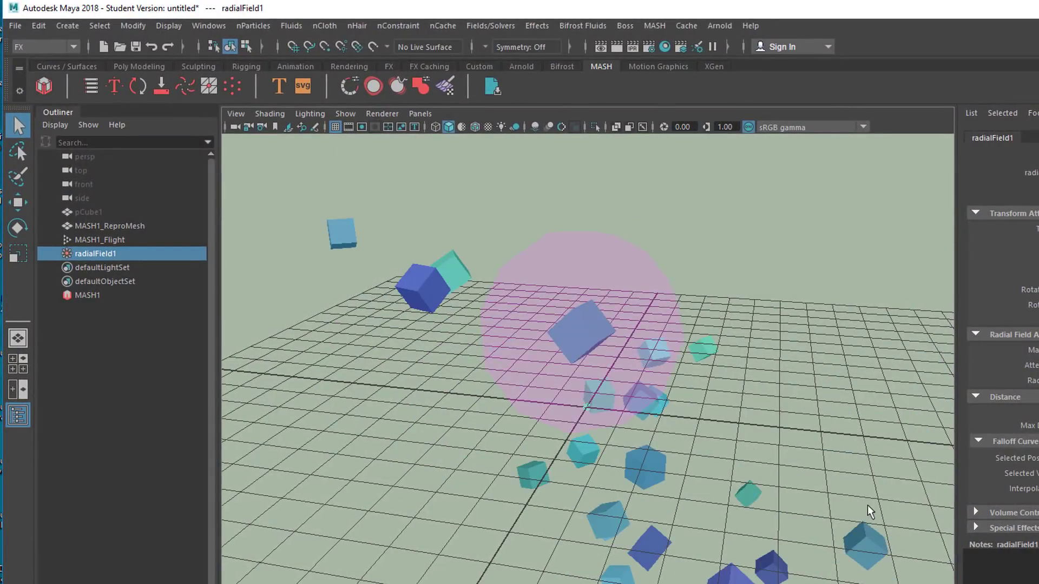
Step: Select the MASH1 network and add a Trails node to it
click(87, 295)
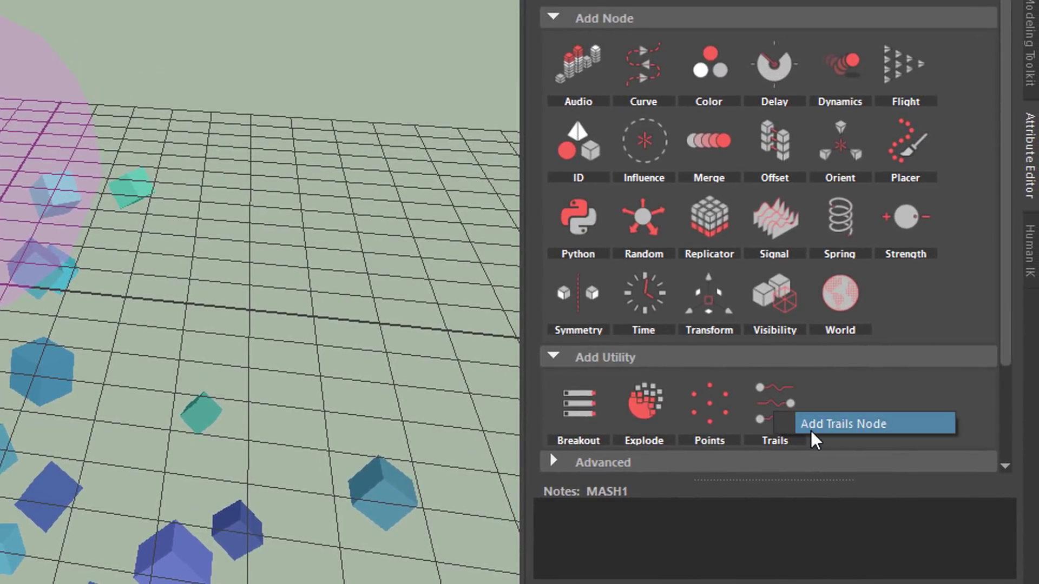
click(811, 432)
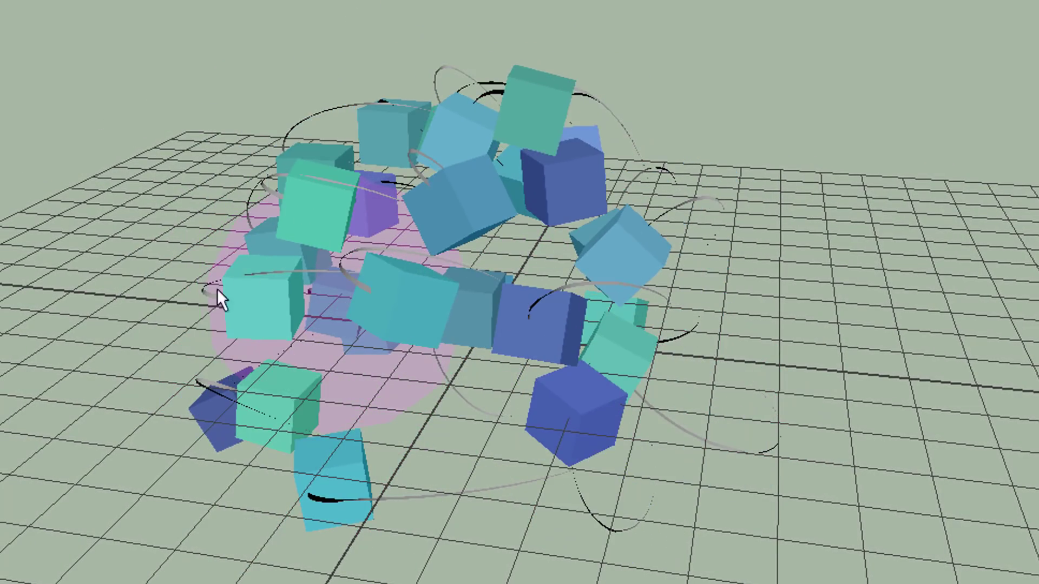
alt+right_drag(784, 431, 203, 345)
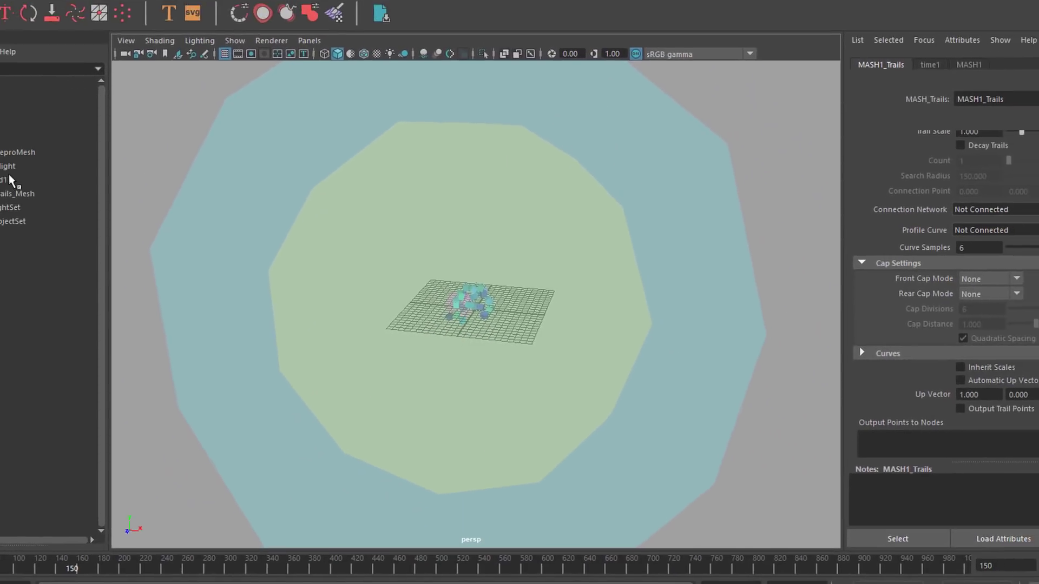
Step: Set the Flight node's Display Type to None and hide the viewport grid
click(6, 166)
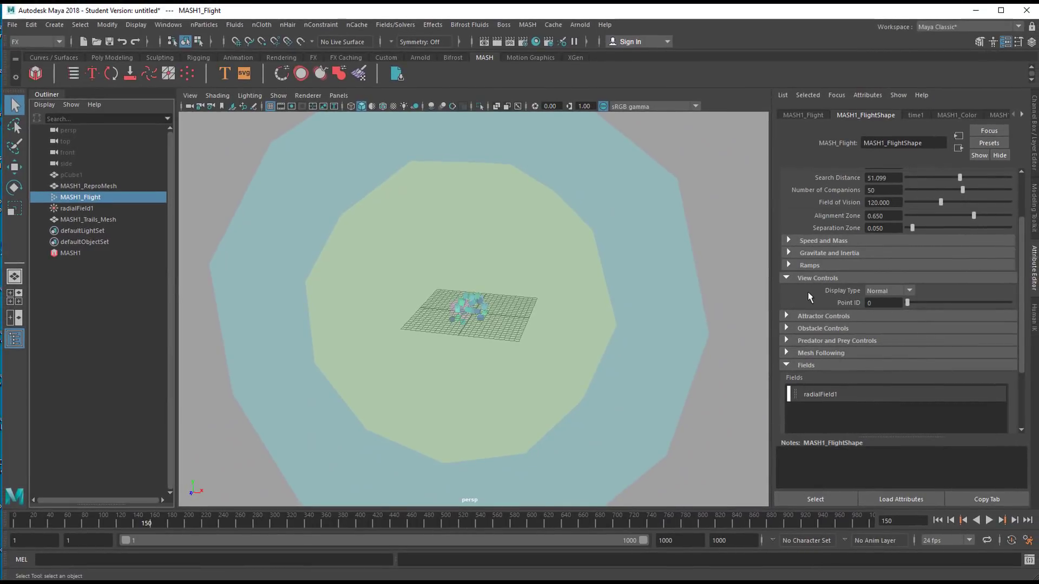
click(911, 293)
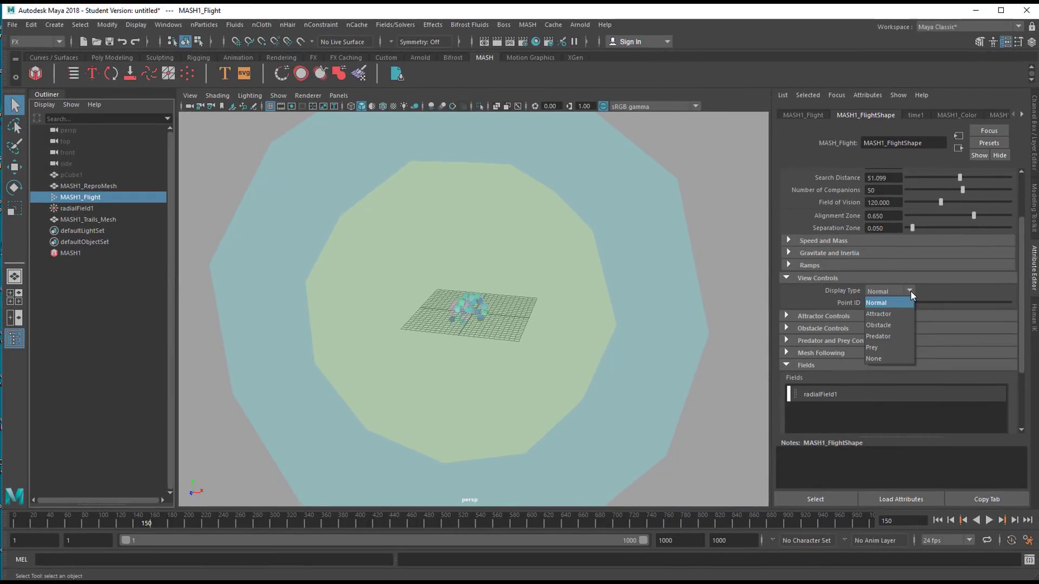
click(887, 355)
scroll(583, 311, up, 5)
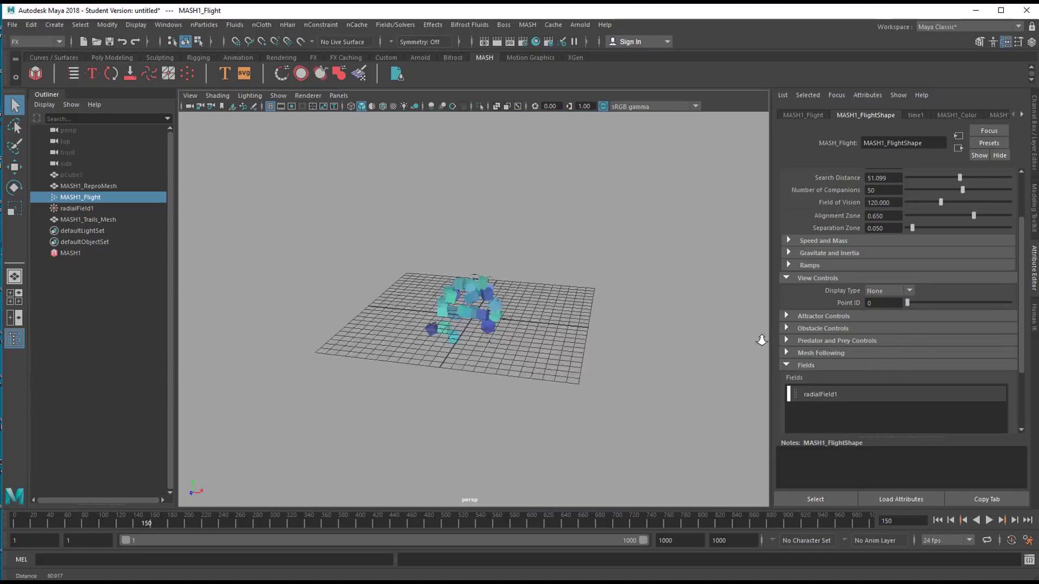
click(271, 106)
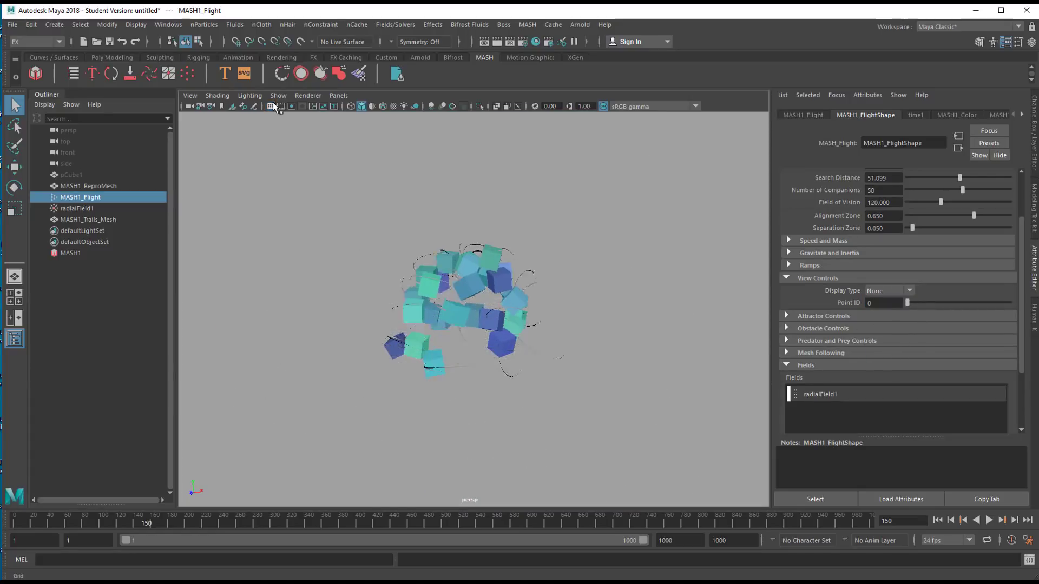
Step: Play the trails simulation briefly from the first frame, stop it, and switch the viewport background to black
click(937, 520)
click(988, 520)
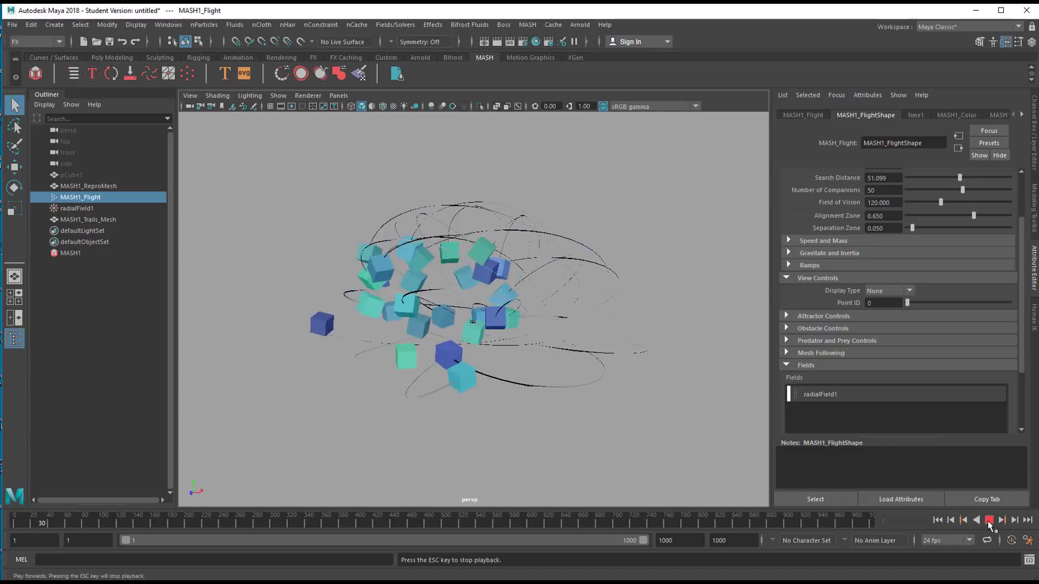
click(988, 521)
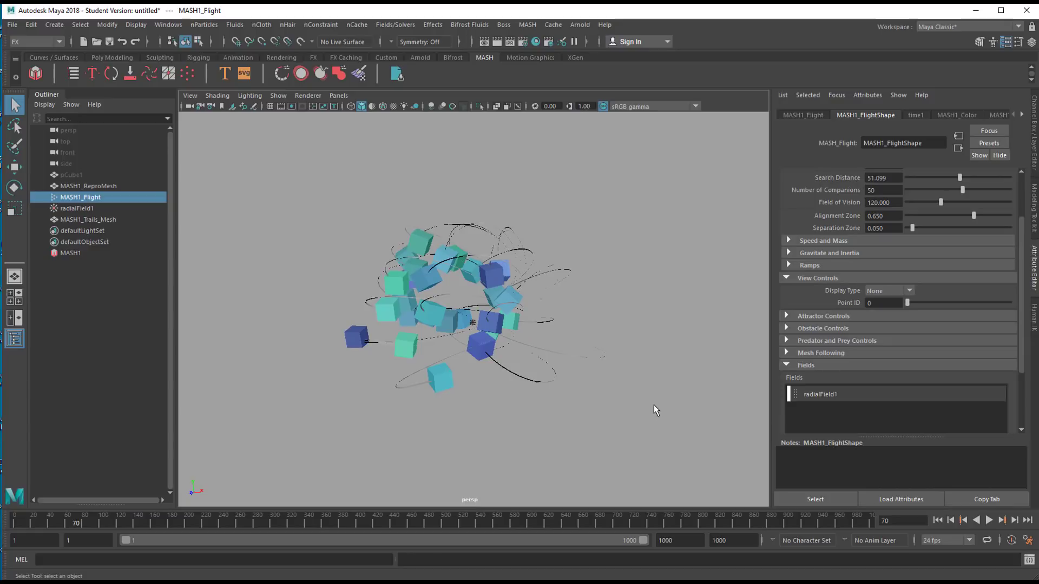
key(alt+b)
key(alt+b)
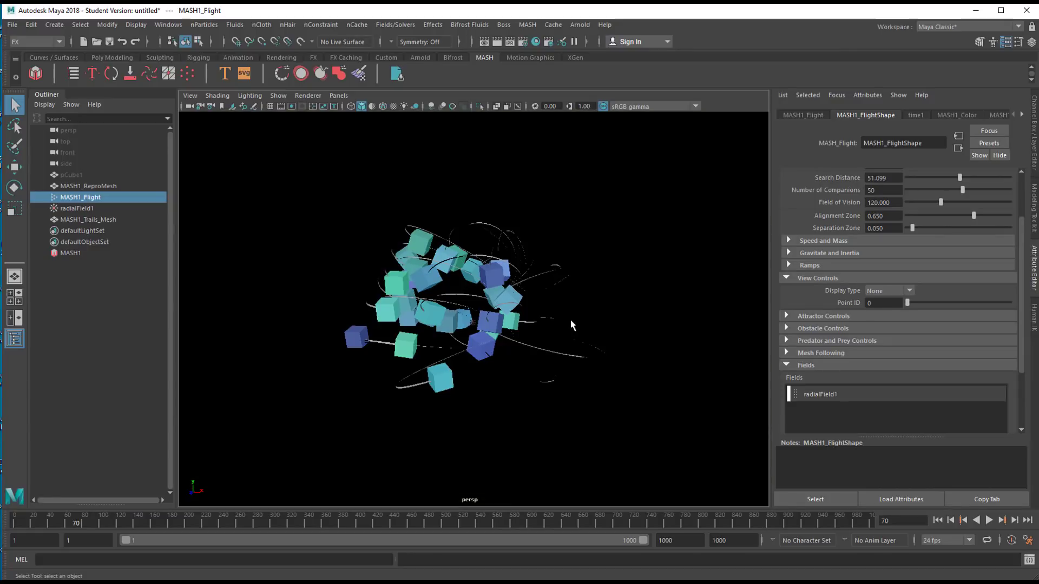
Step: Replay the simulation from the start to frame 208 and set a key there on the radial field's Magnitude of -0.03
click(940, 521)
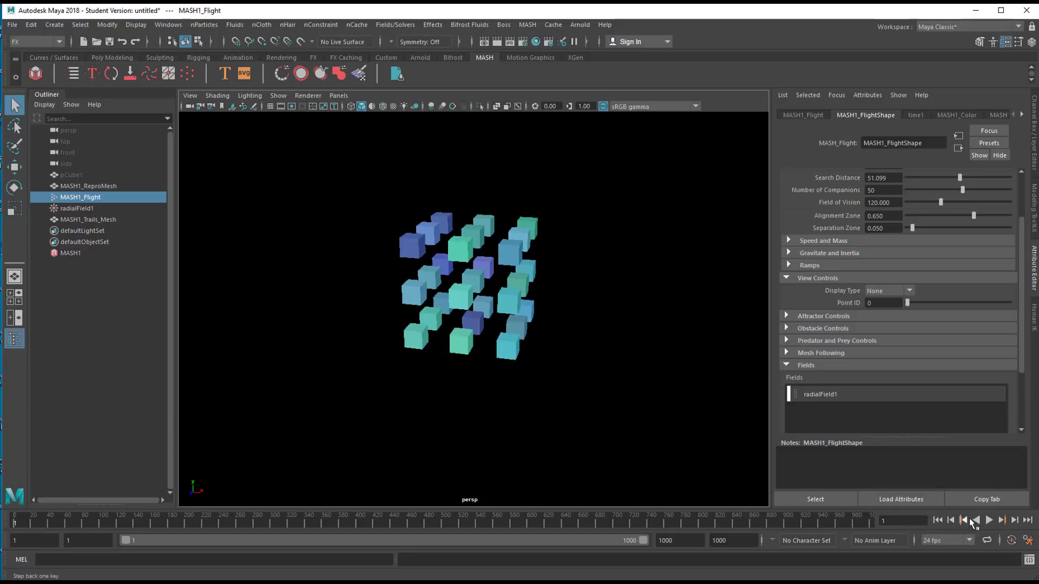
click(988, 521)
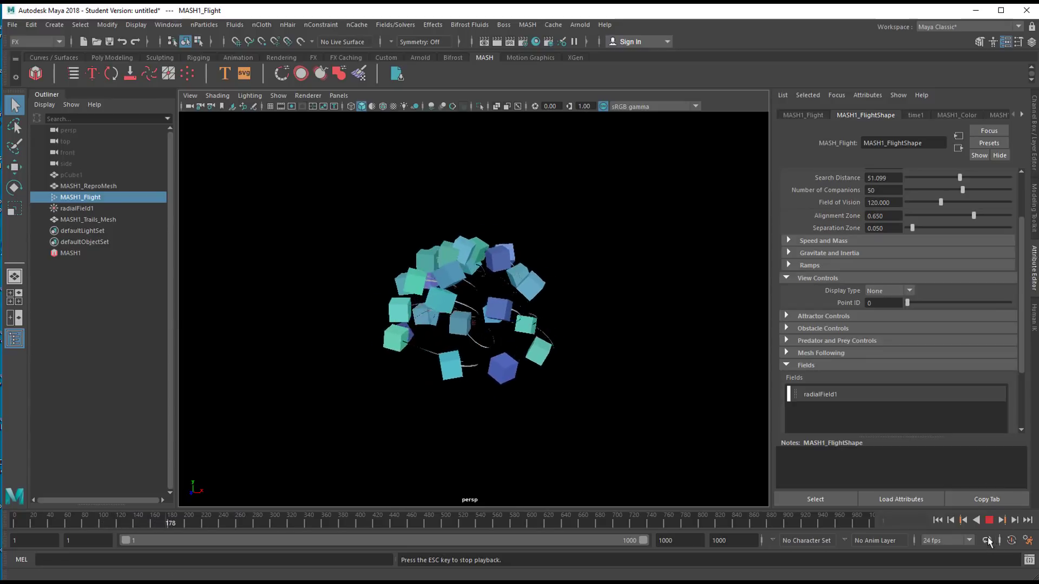
key(Escape)
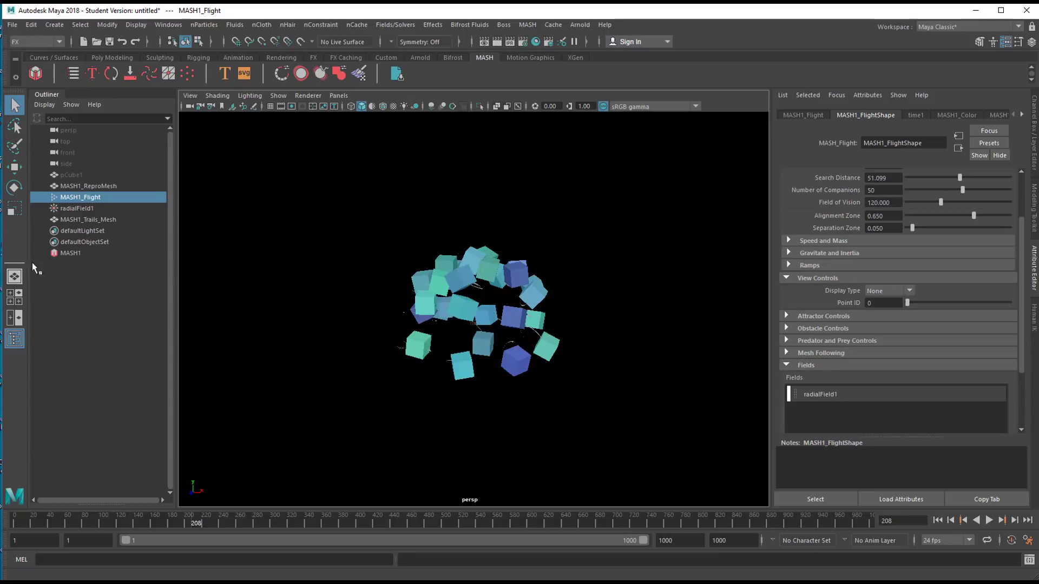
click(85, 209)
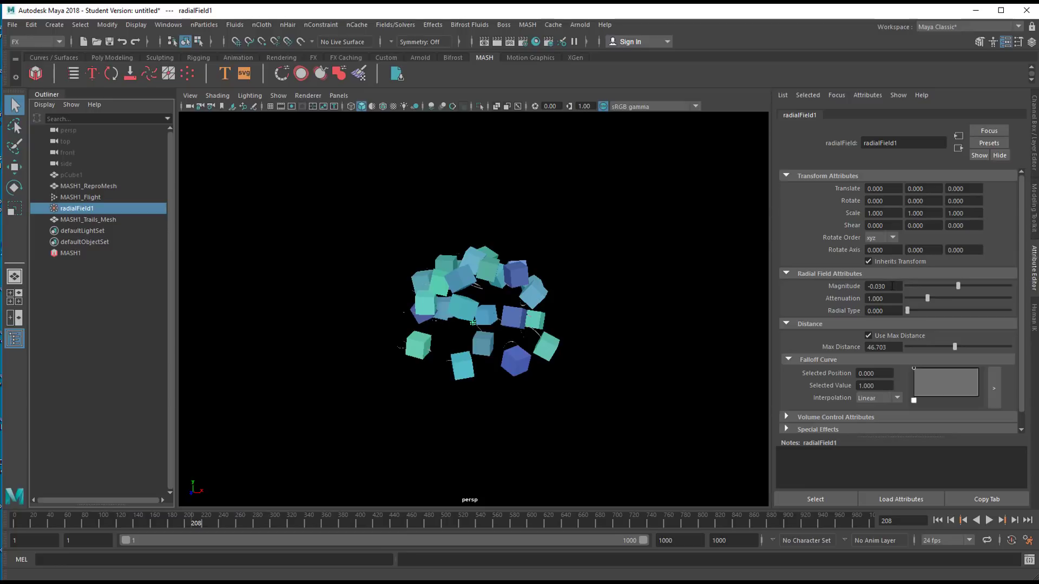
right_click(891, 287)
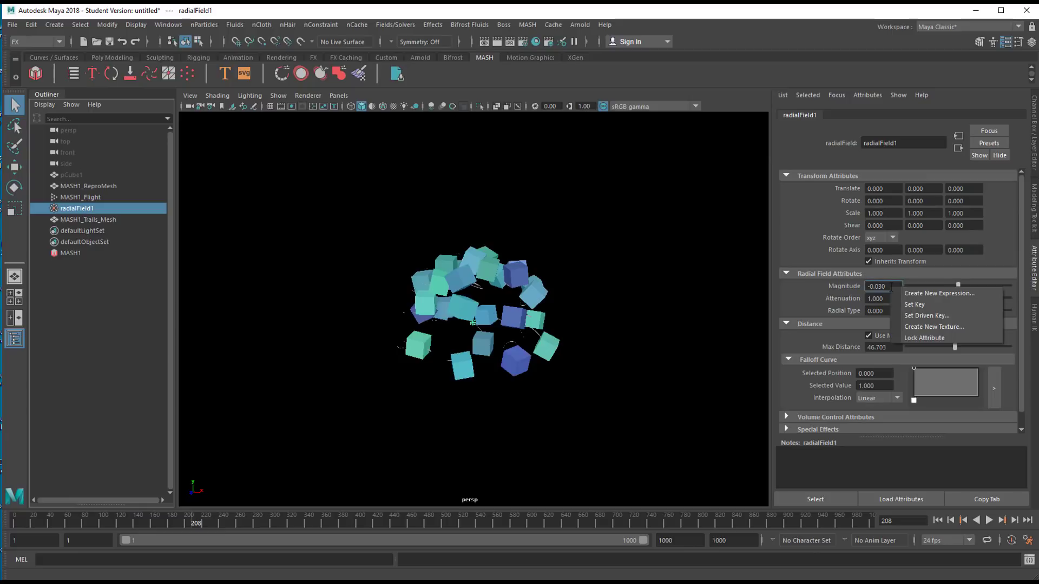
click(914, 305)
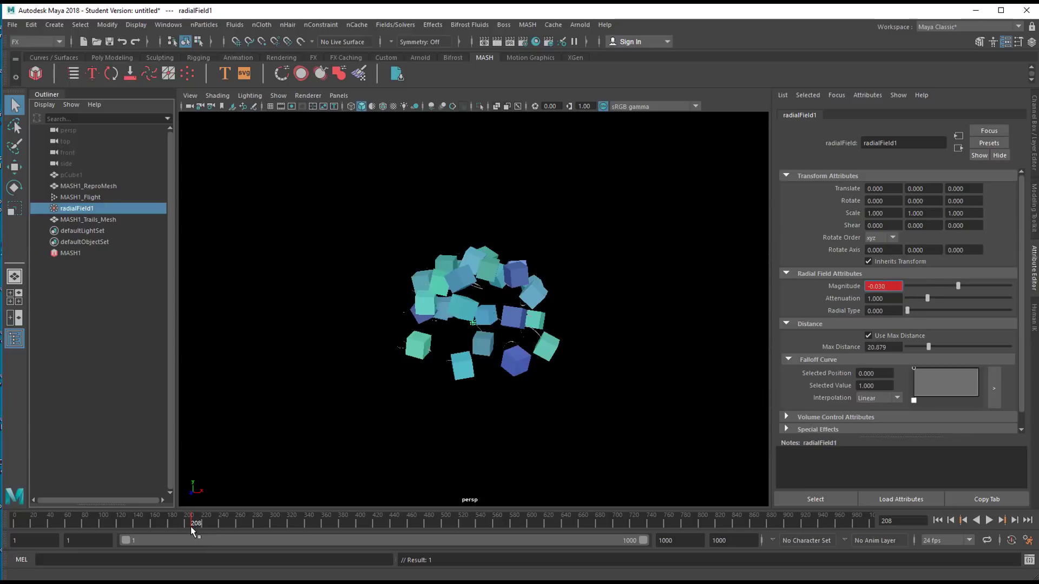
Step: Play on to frame 351, key the radial field's Magnitude at 0 there, and replay the simulation from the first frame
click(988, 520)
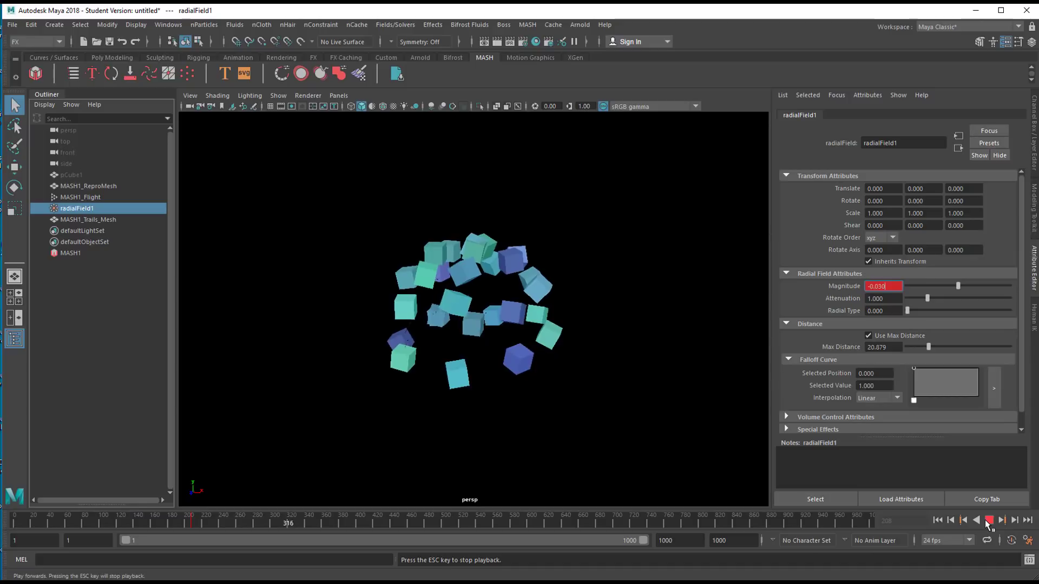
click(988, 520)
double_click(879, 286)
text(0.03)
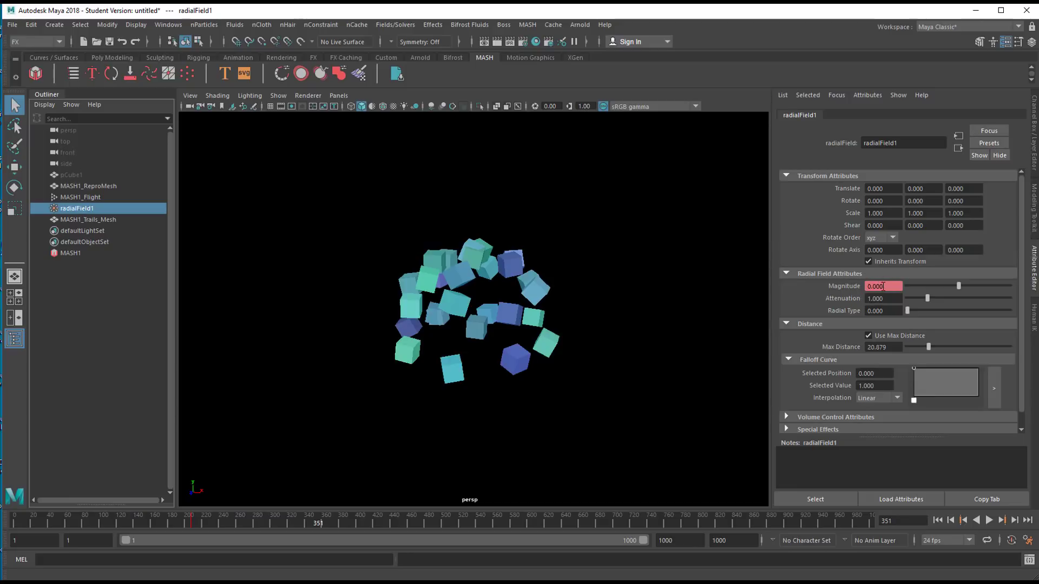
right_click(880, 285)
click(910, 316)
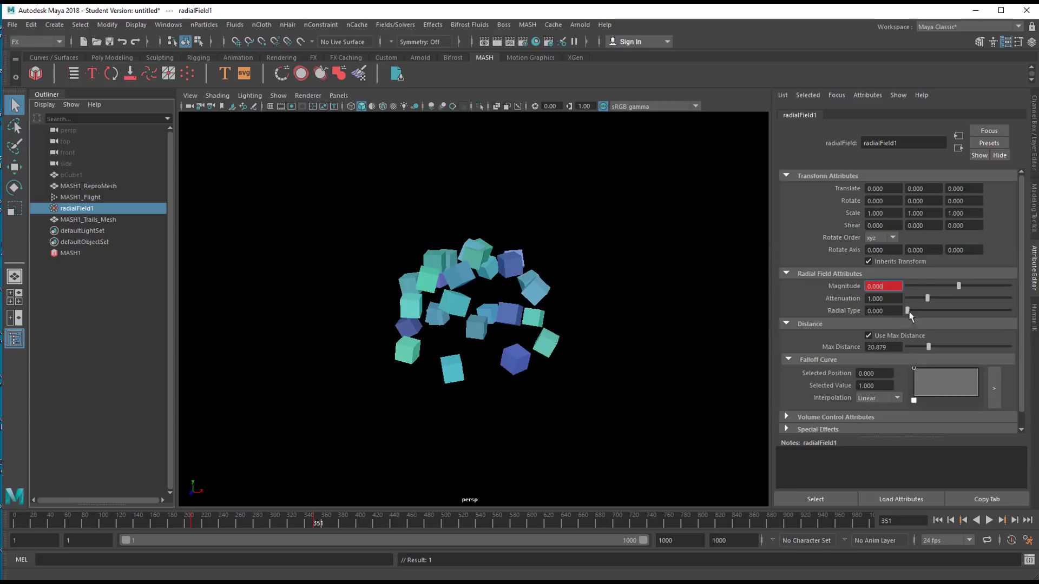
click(938, 520)
click(989, 519)
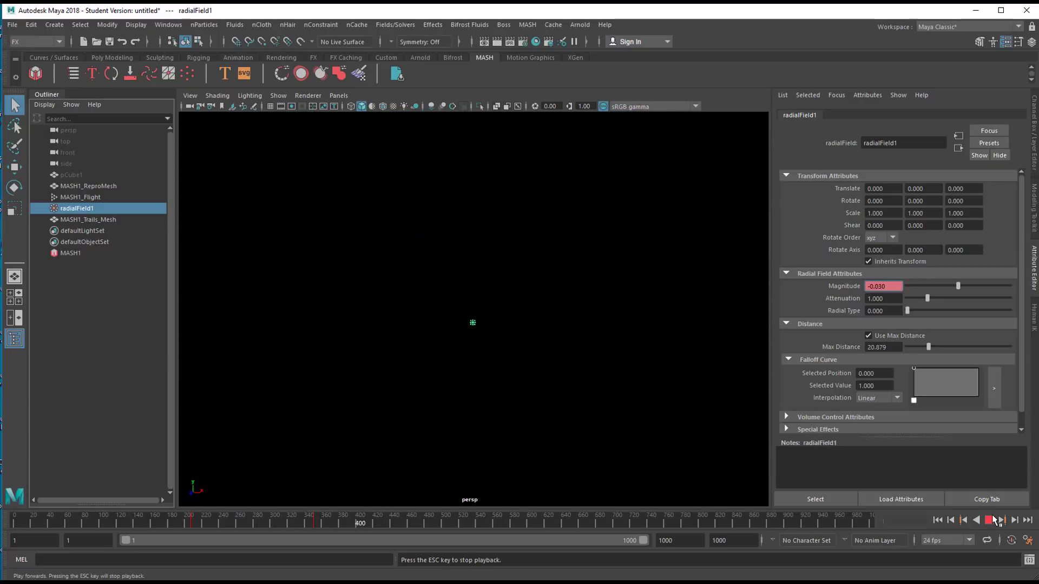
Step: Stop playback at frame 442, key the radial field's Magnitude at -0.04 there, and replay the simulation from the first frame to frame 935
click(989, 520)
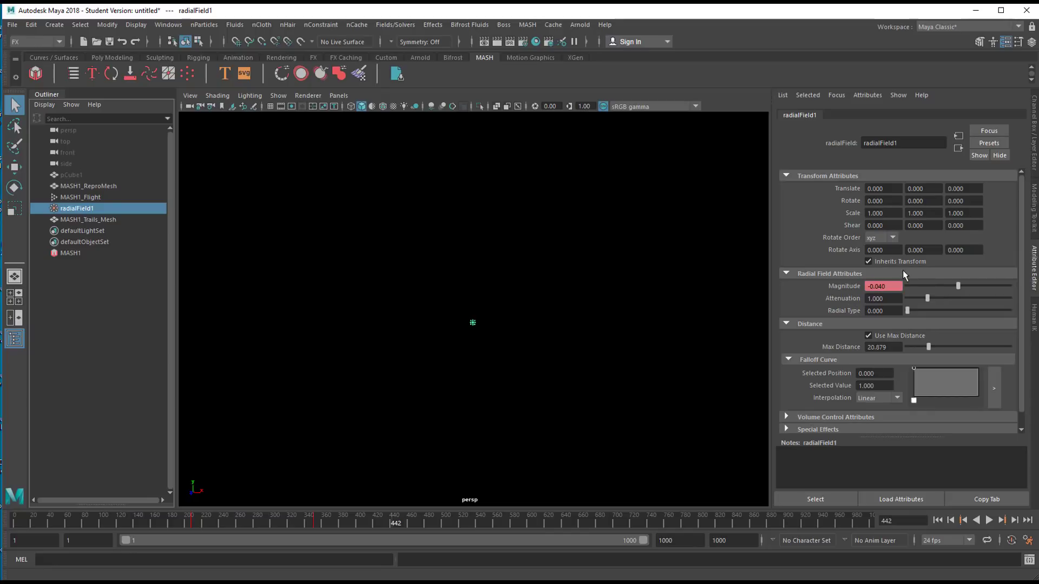
right_click(895, 286)
click(919, 304)
click(941, 521)
click(988, 520)
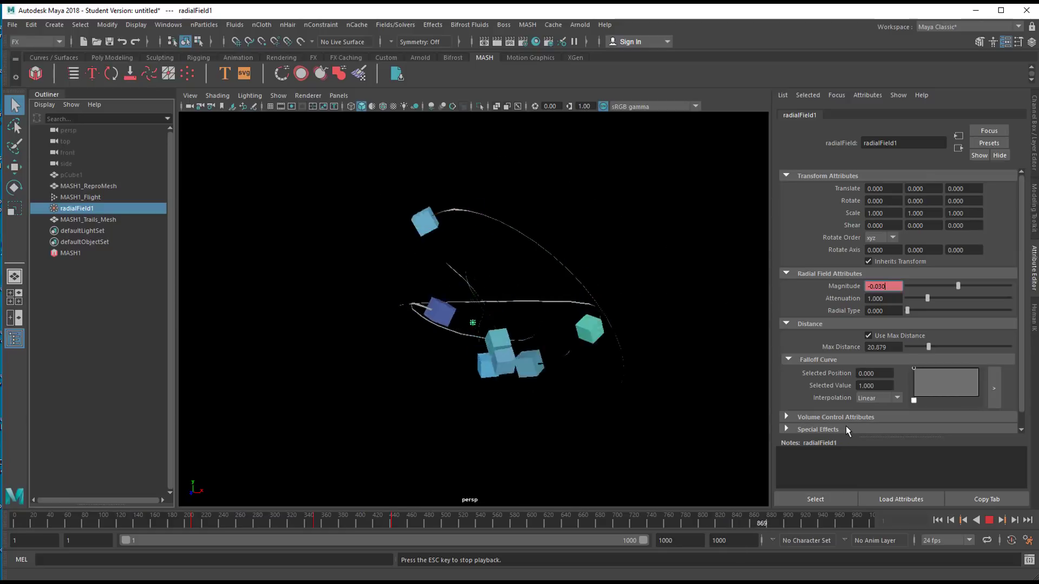
click(990, 520)
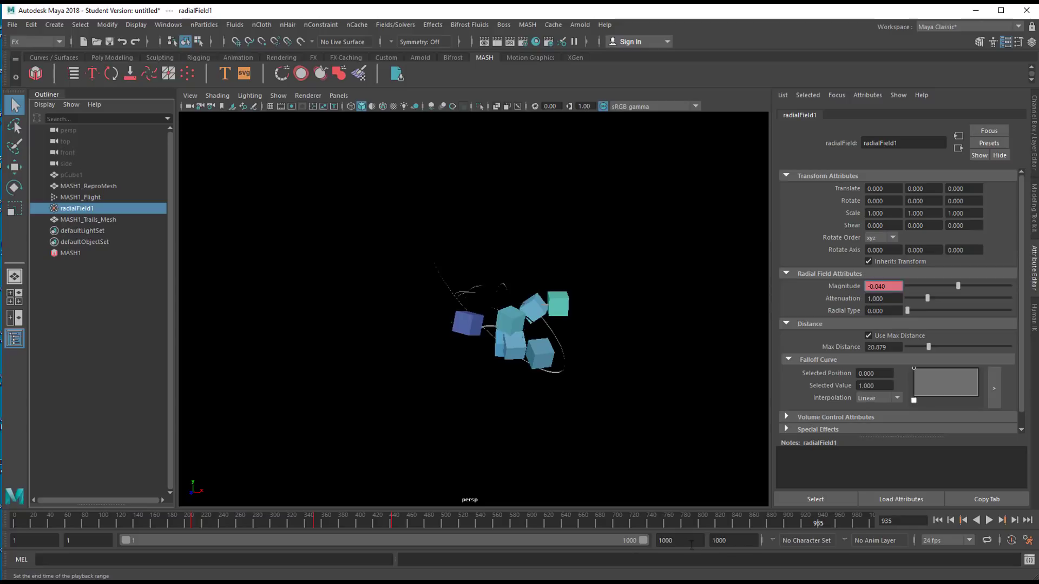
Step: Extend the playback range to end at frame 2000 and replay the simulation from the first frame to frame 57
click(665, 540)
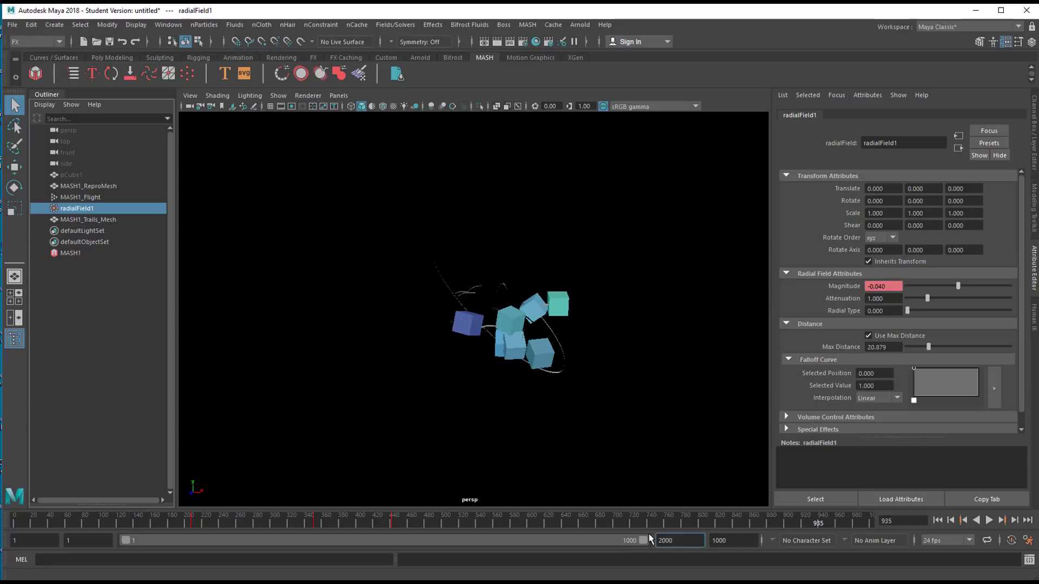
text(2000)
key(Return)
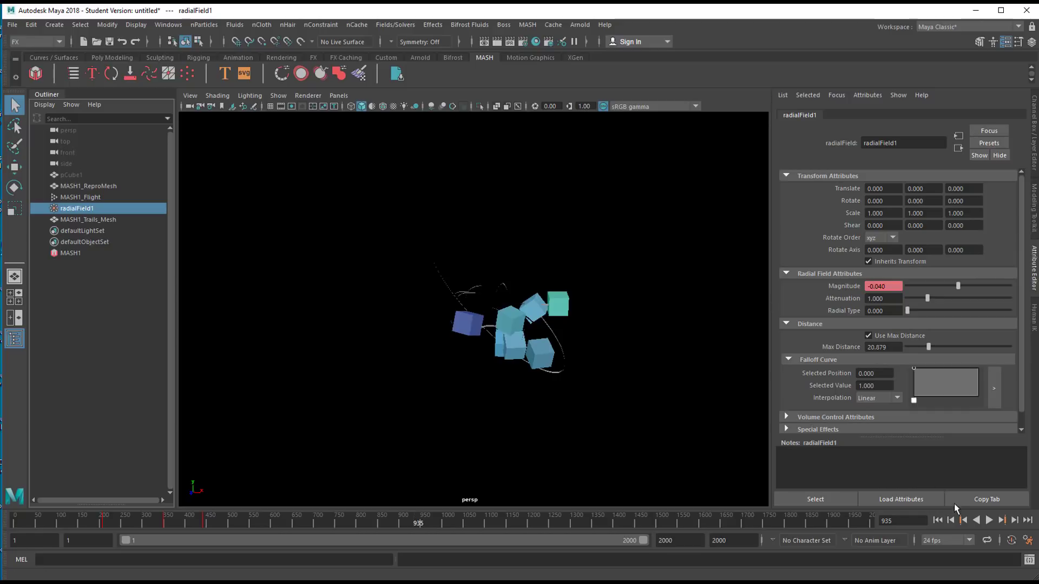
click(945, 521)
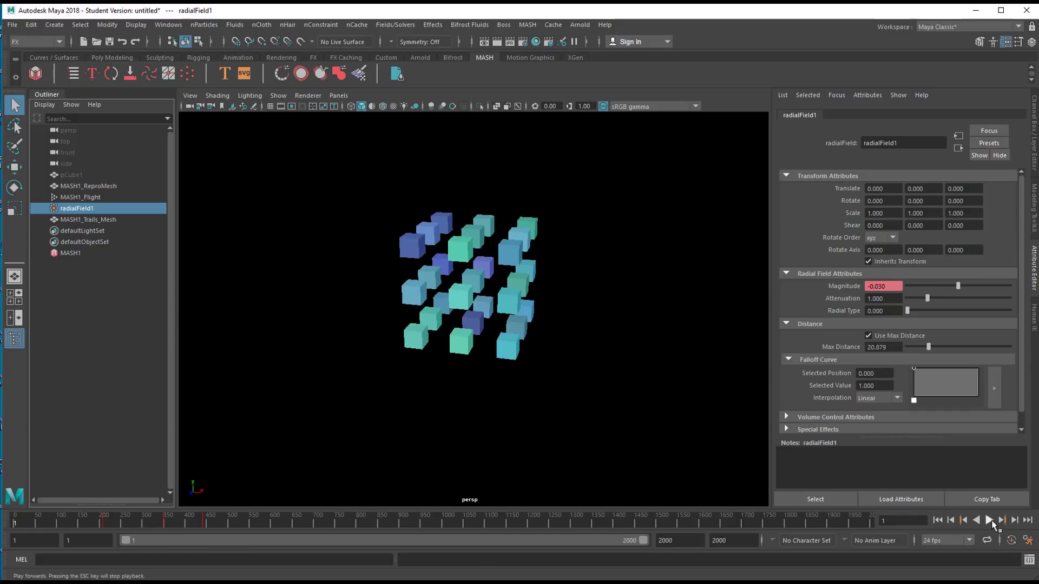
click(990, 520)
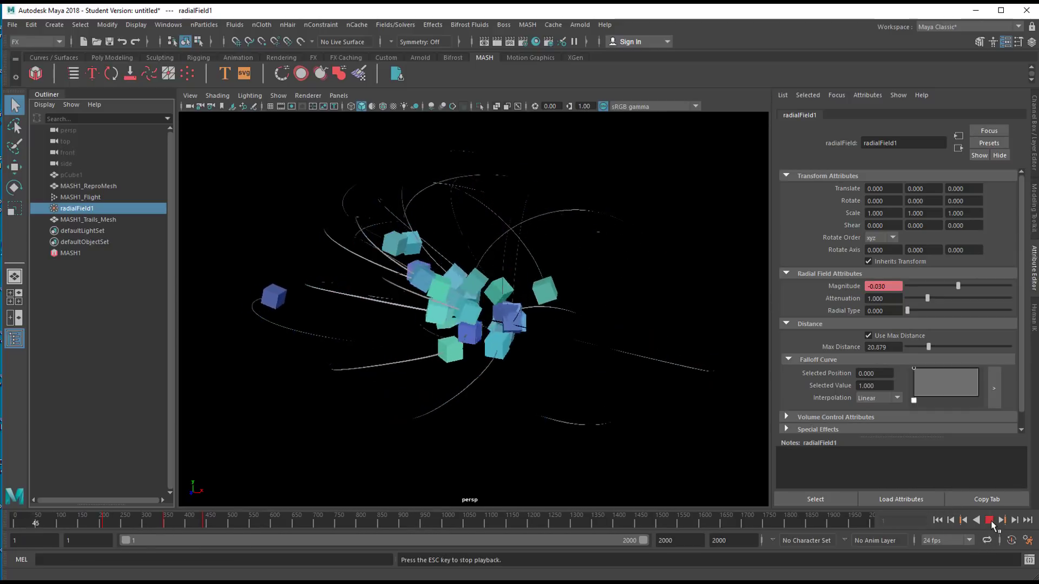
click(989, 522)
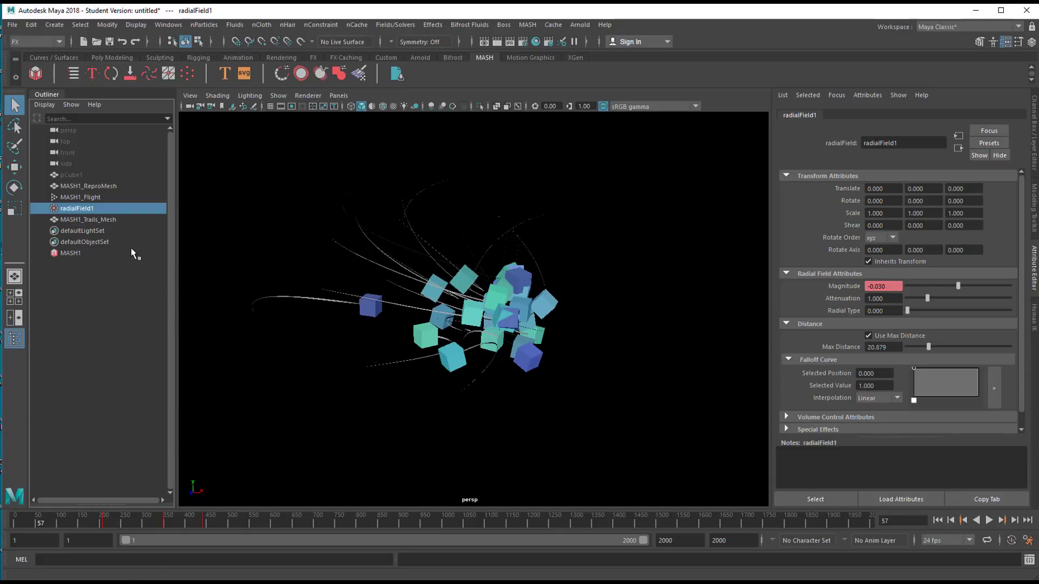
Step: Open the attributes of the MASH1 network's Trails node and examine its Profile Curve setting
click(71, 253)
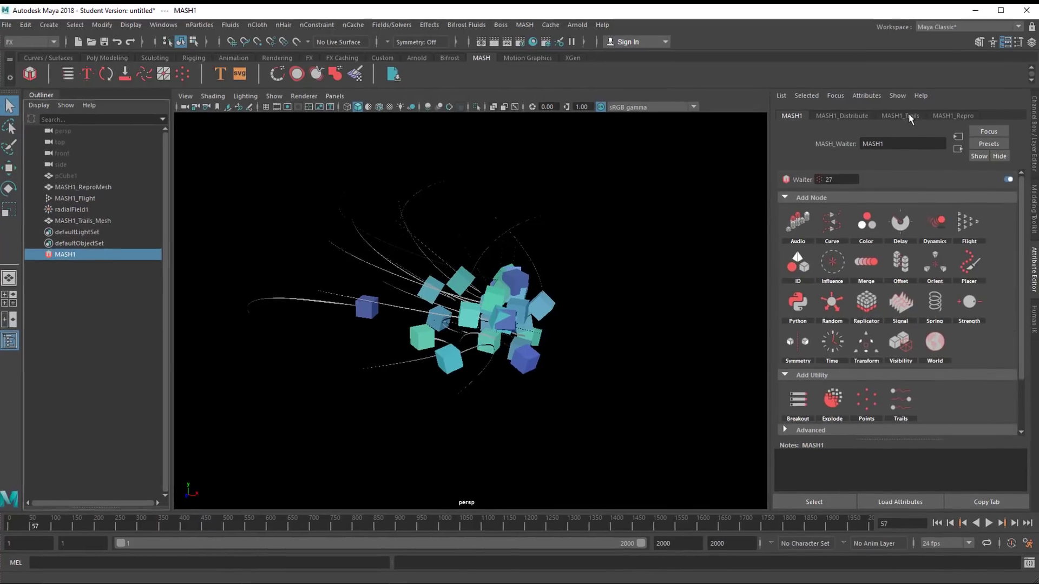
click(882, 139)
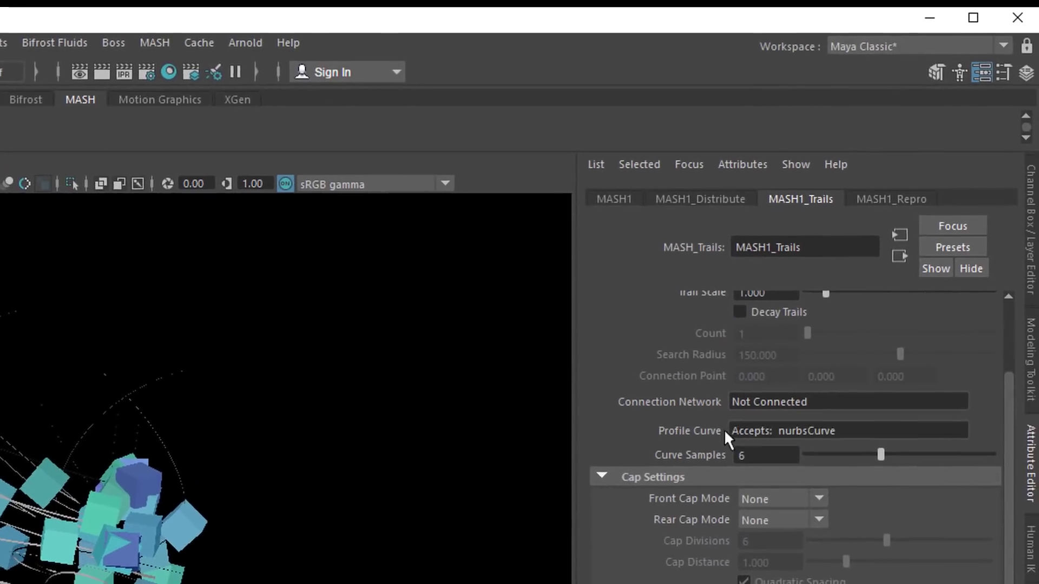
middle_drag(702, 441, 817, 448)
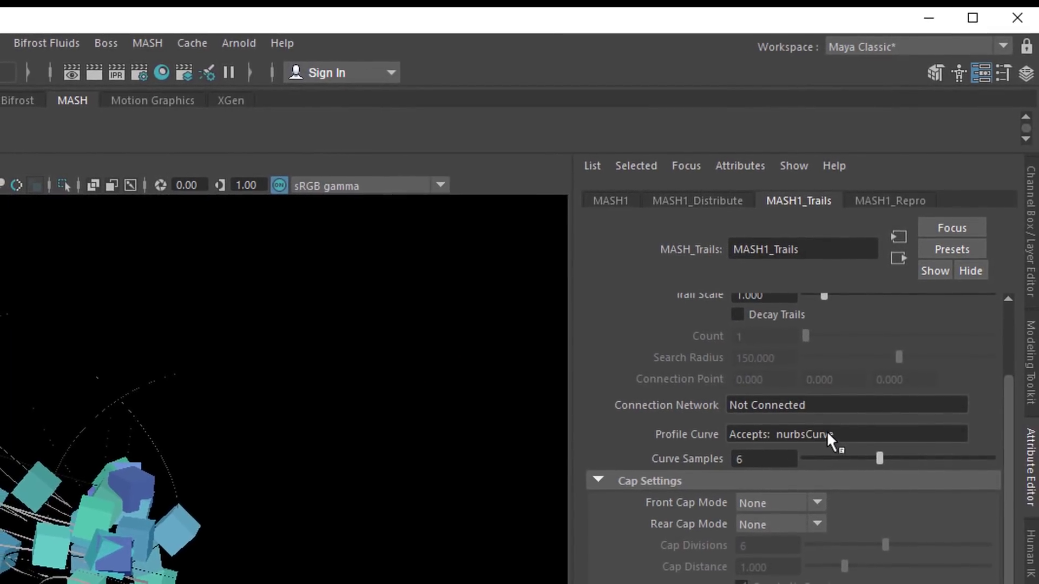